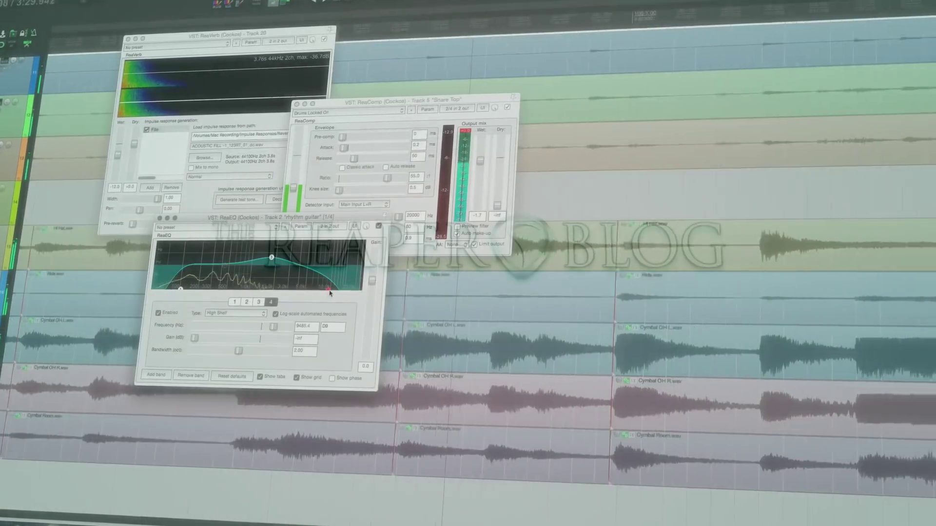
left_click_drag(329, 290, 348, 291)
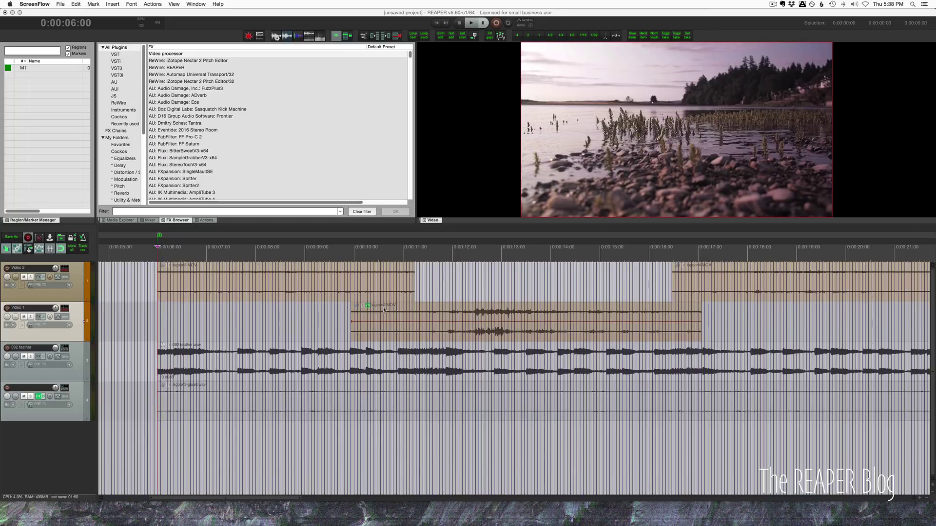
Play the clip sequence on Video 1 and Video 2 from its start at 0:00:06:00.
scroll(379, 414, "down", 3)
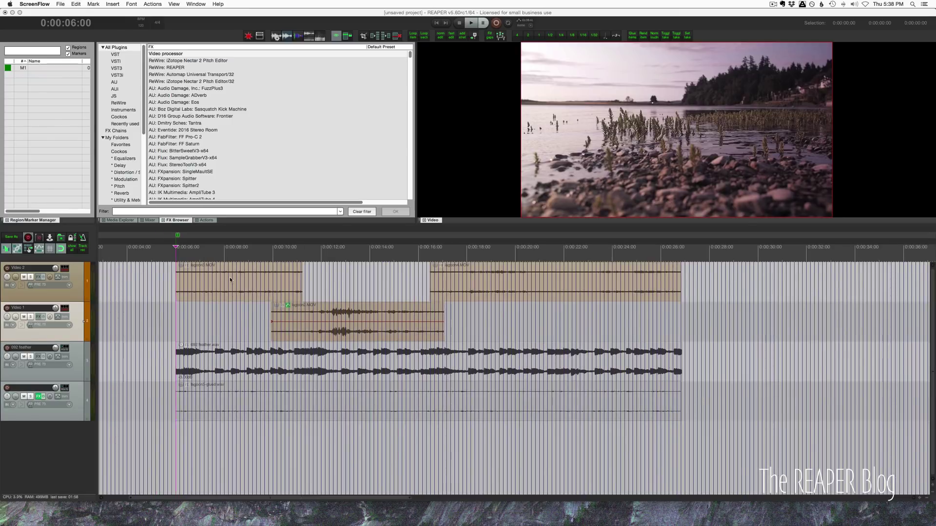
left_click_drag(257, 280, 483, 321)
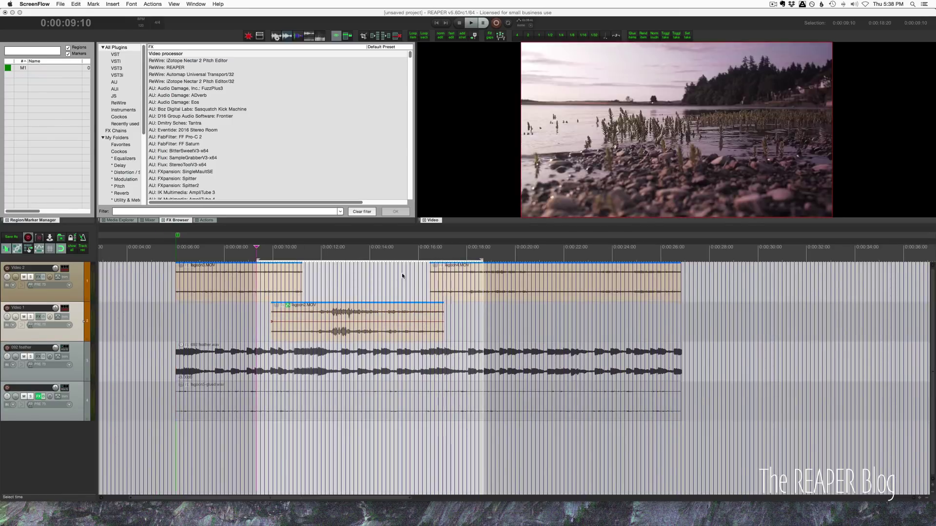
left_click(183, 265)
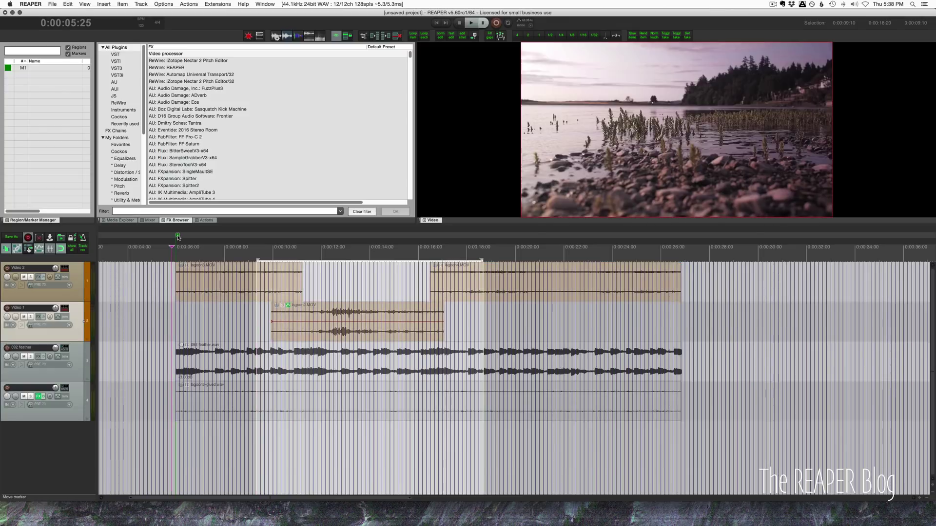
key("space")
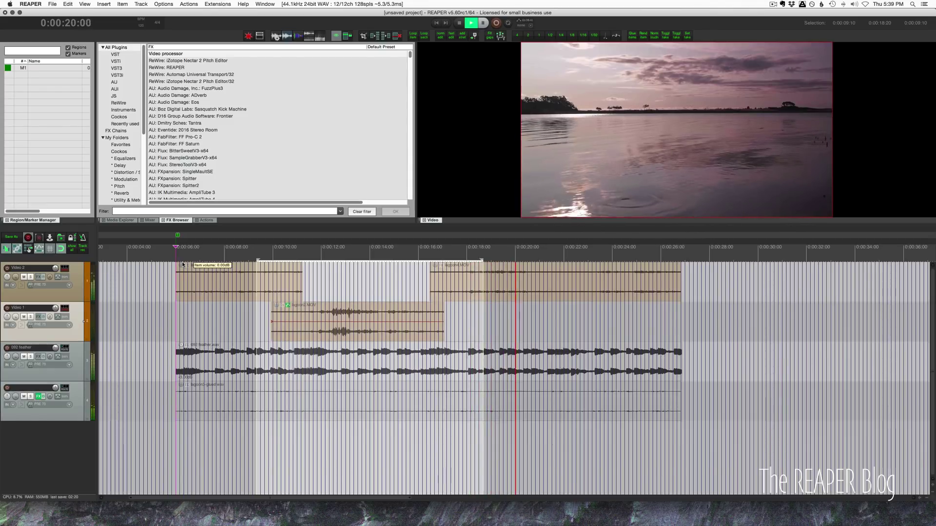
key("space")
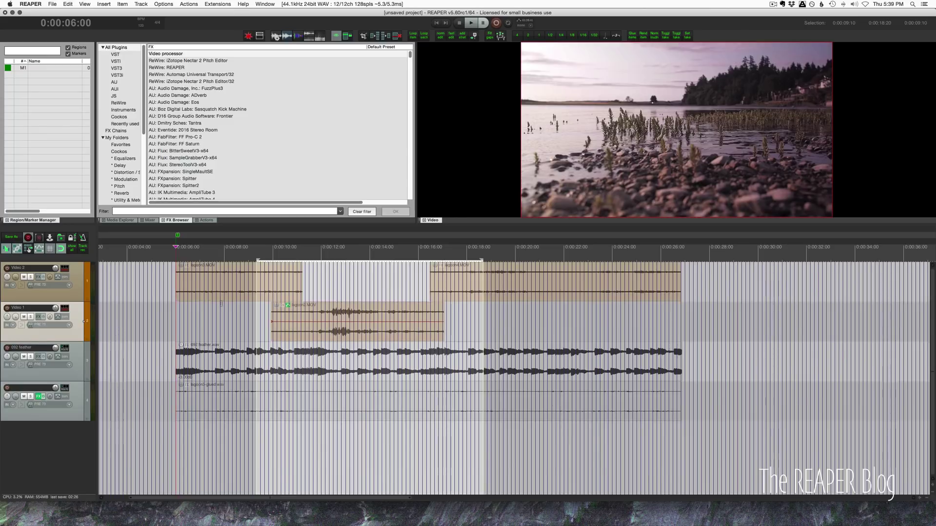
Make a time selection over the overlap between Video 2's first clip and the Video 1 clip.
left_click(311, 295)
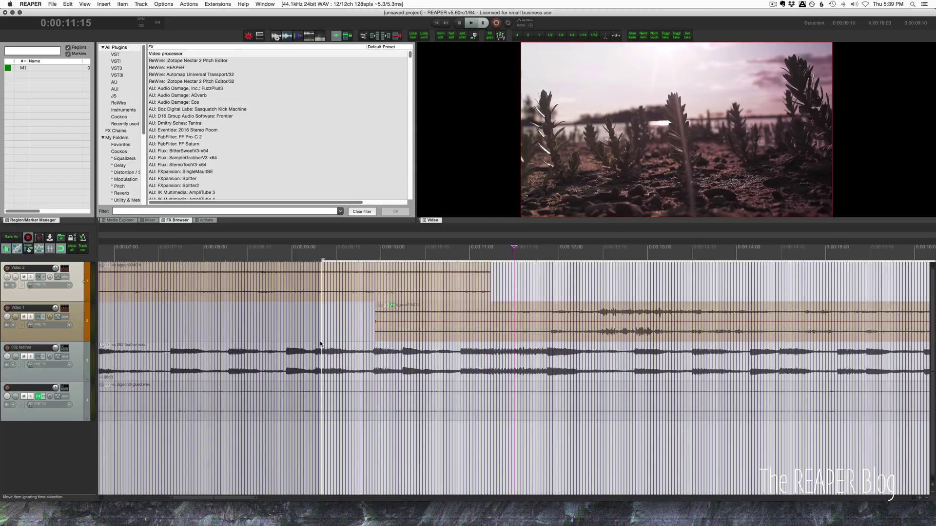
left_click(437, 312)
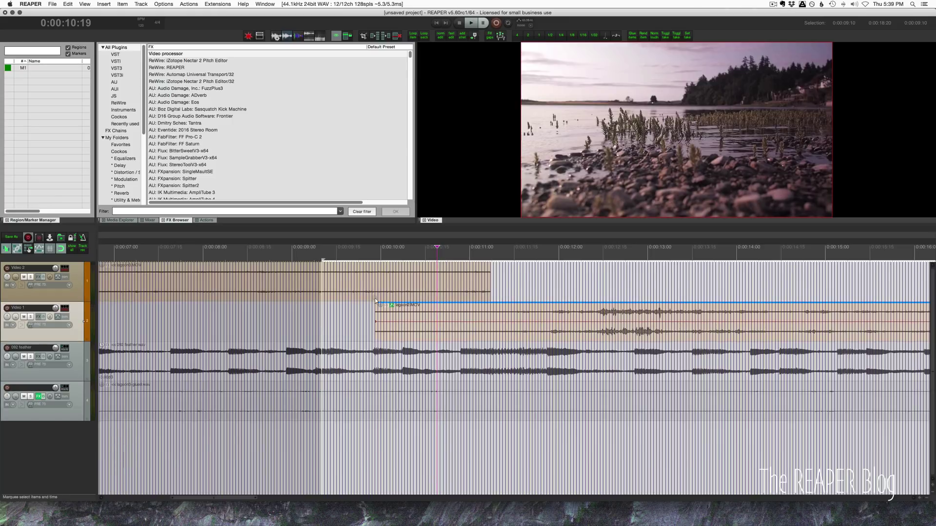
left_click_drag(375, 297, 488, 293)
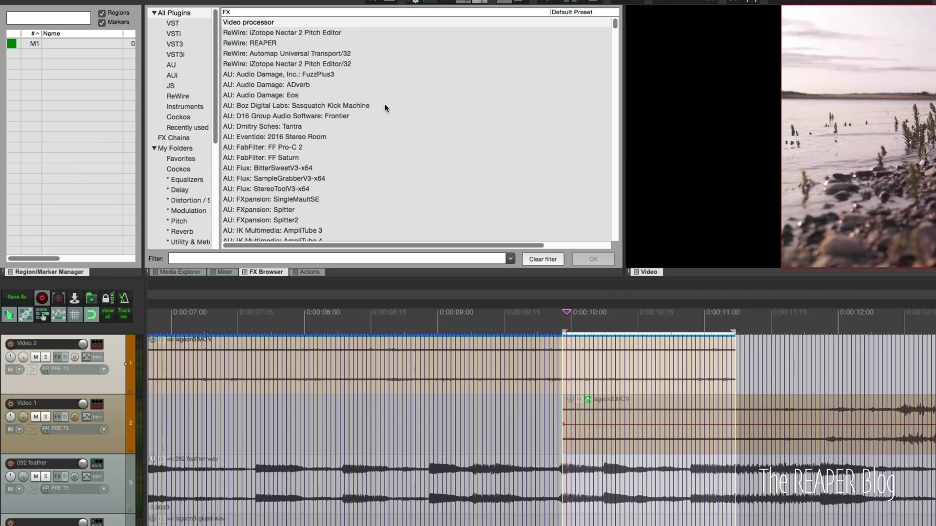
Add a Video processor effect to the Video 2 track and load the preset JT: Essential Video Controls.
left_click_drag(260, 23, 115, 350)
left_click(368, 205)
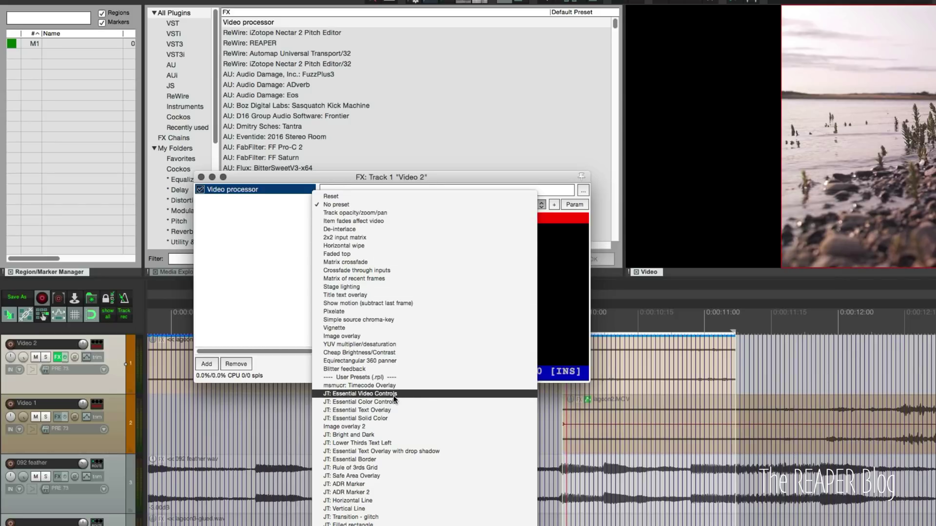
left_click(395, 394)
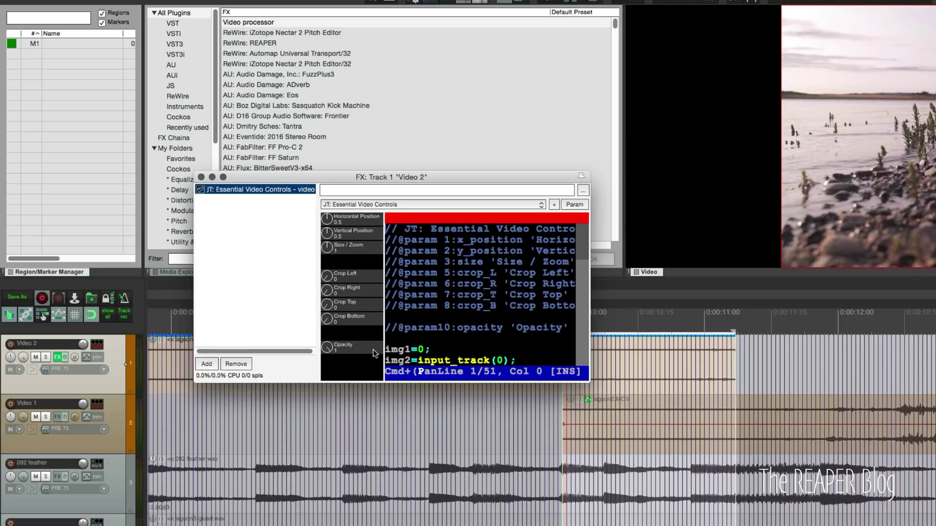
Lower the Opacity parameter of Video 2's video processor to 0, and return it to 1.
left_click(329, 352)
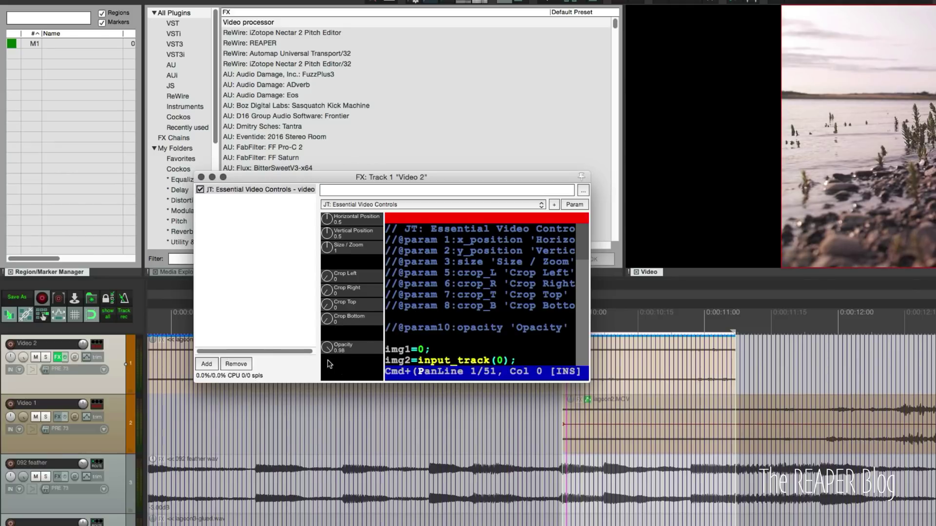
left_click_drag(329, 349, 331, 453)
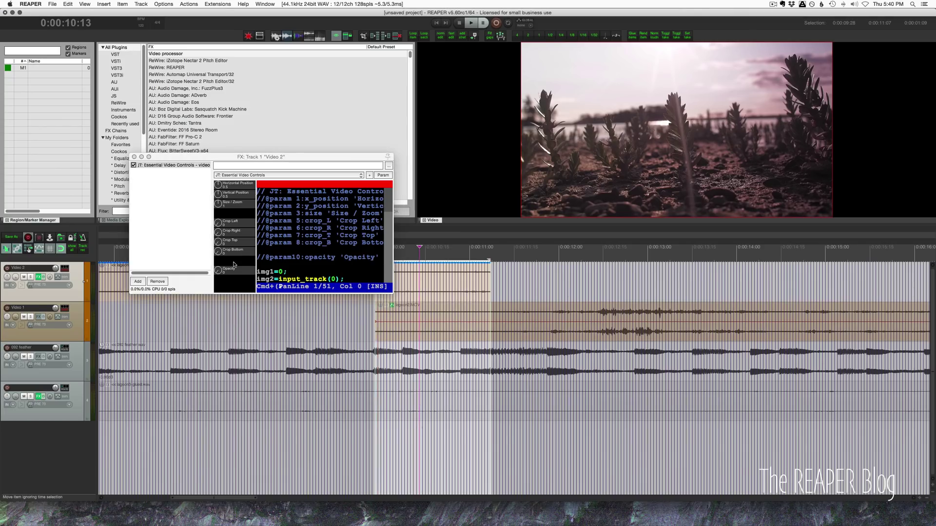
left_click_drag(221, 273, 240, 190)
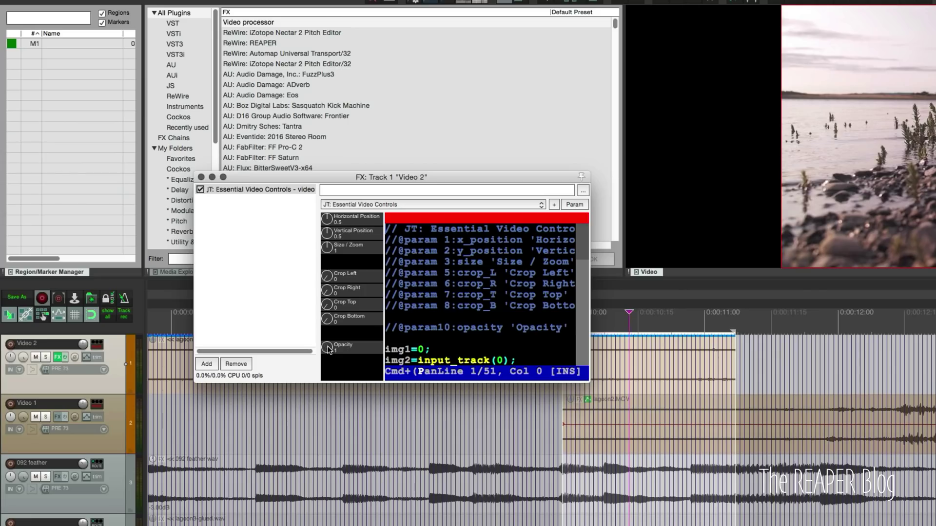
Show Video 2's Opacity track envelope and fade it from 1 at the overlap's start to 0 at the first clip's end.
left_click(571, 204)
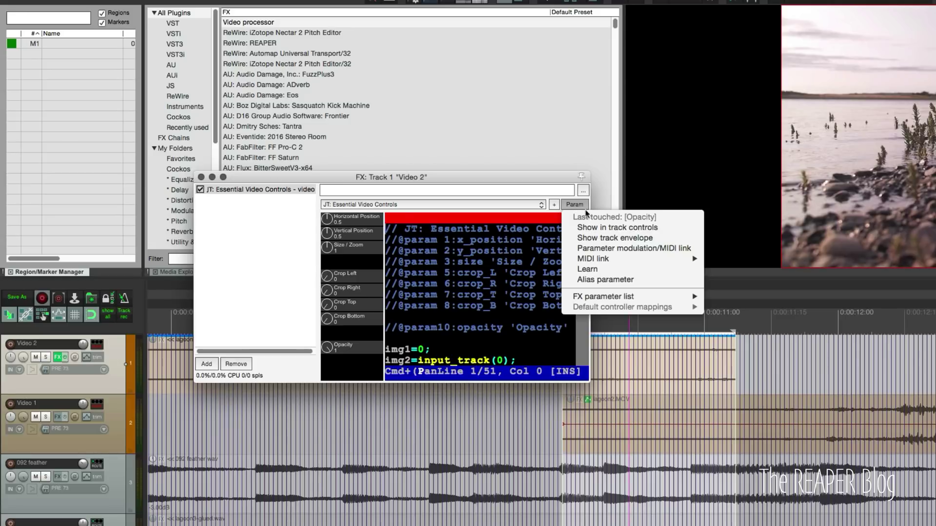
left_click(614, 238)
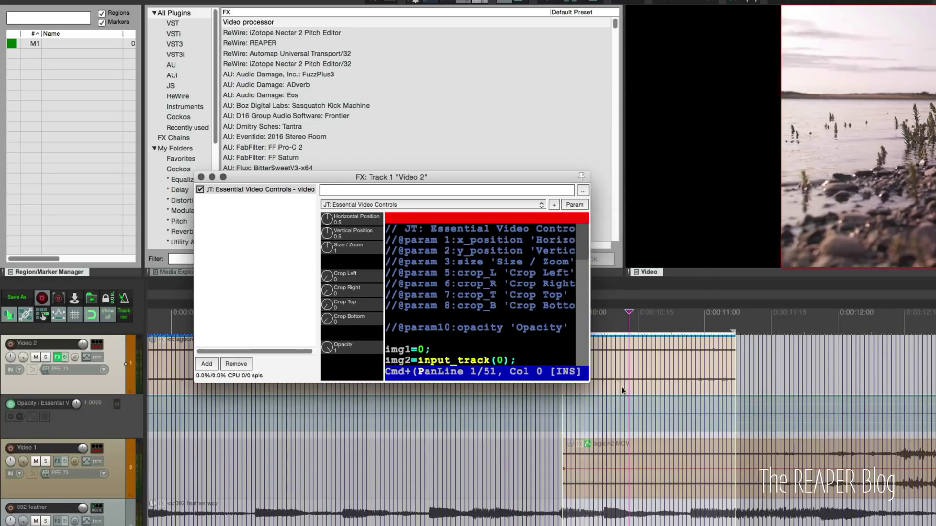
left_click(564, 398)
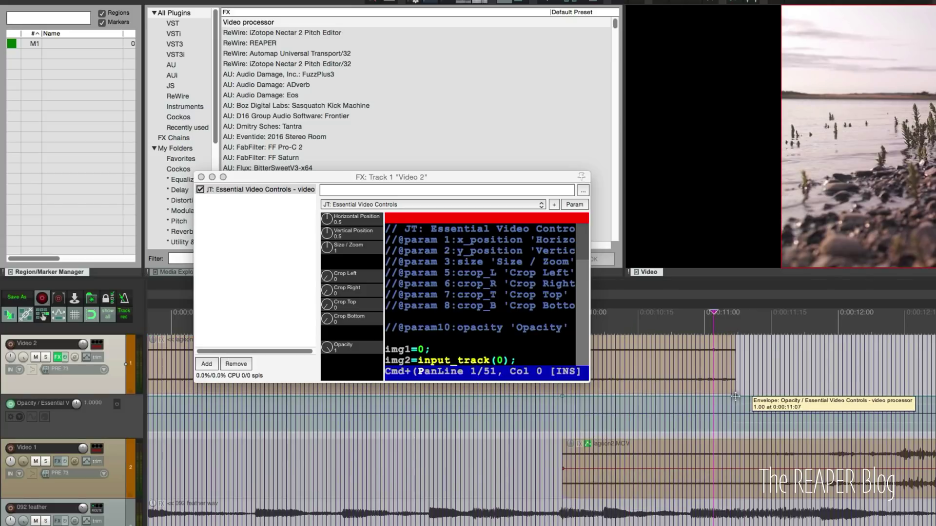
left_click_drag(735, 396, 735, 524)
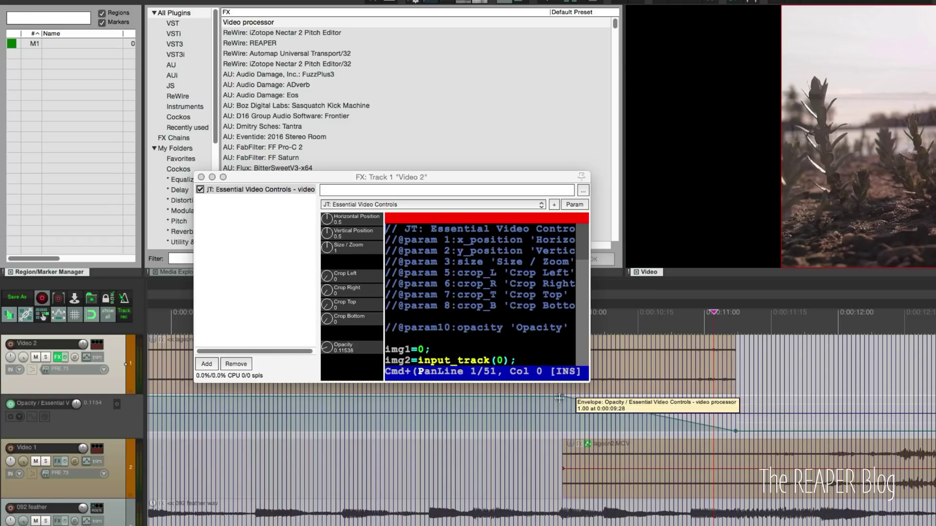
Ramp the opacity envelope back up from the start of Video 2's second clip.
scroll(800, 439, "right", 5)
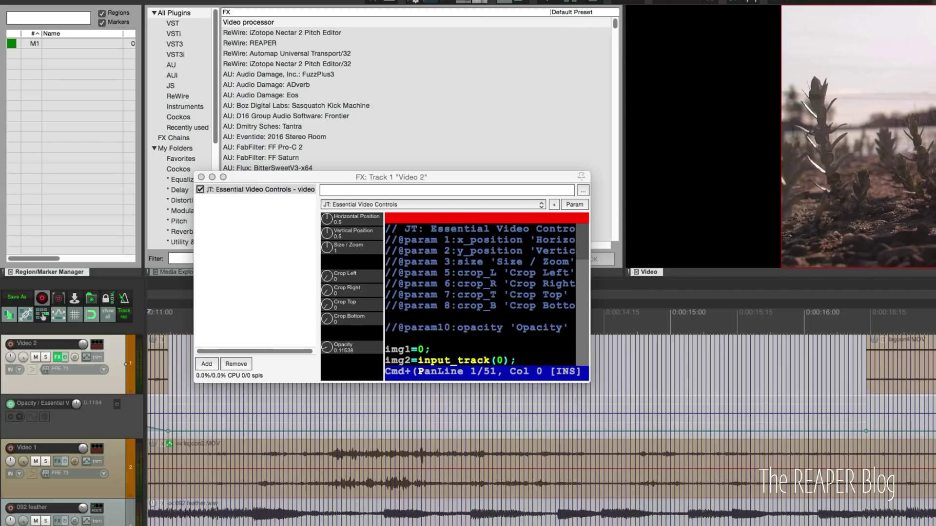
left_click_drag(935, 431, 935, 396)
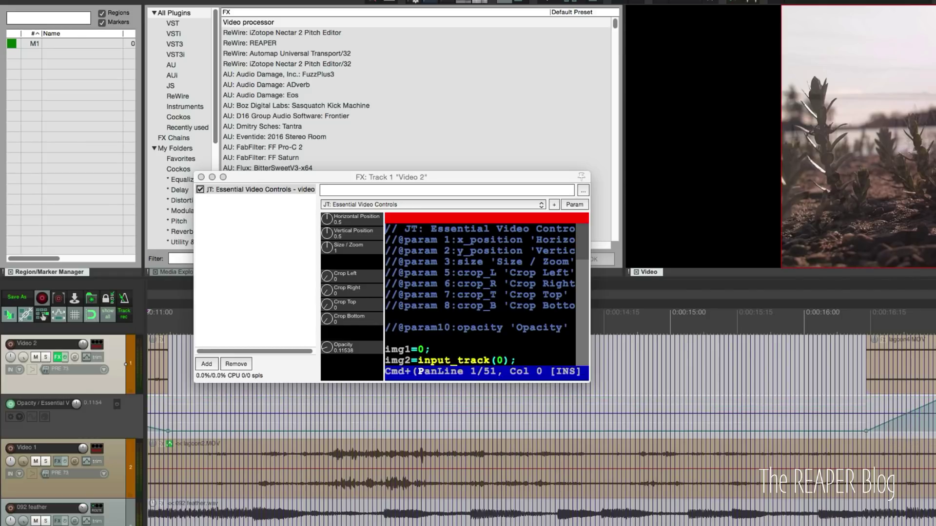
Clear the time selection around the first overlap and play the opacity fade from shortly before it.
scroll(803, 434, "left", 6)
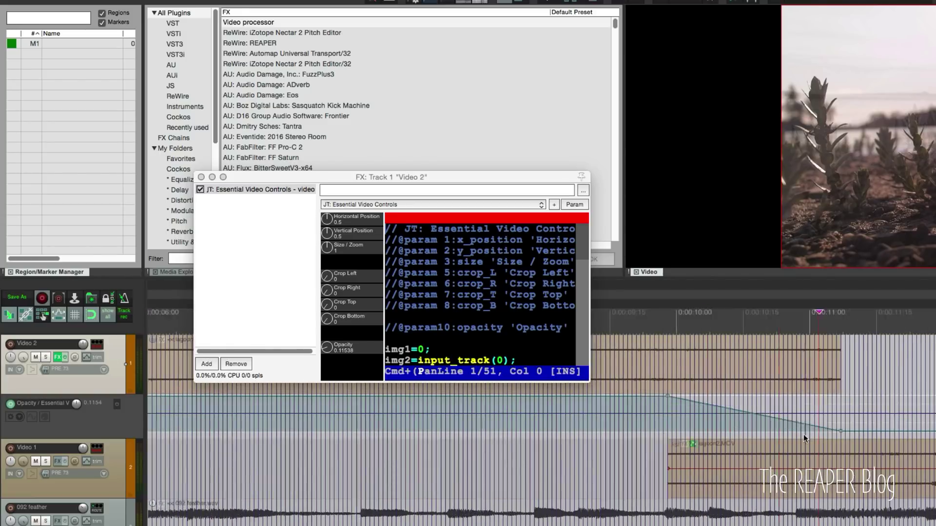
left_click(850, 320)
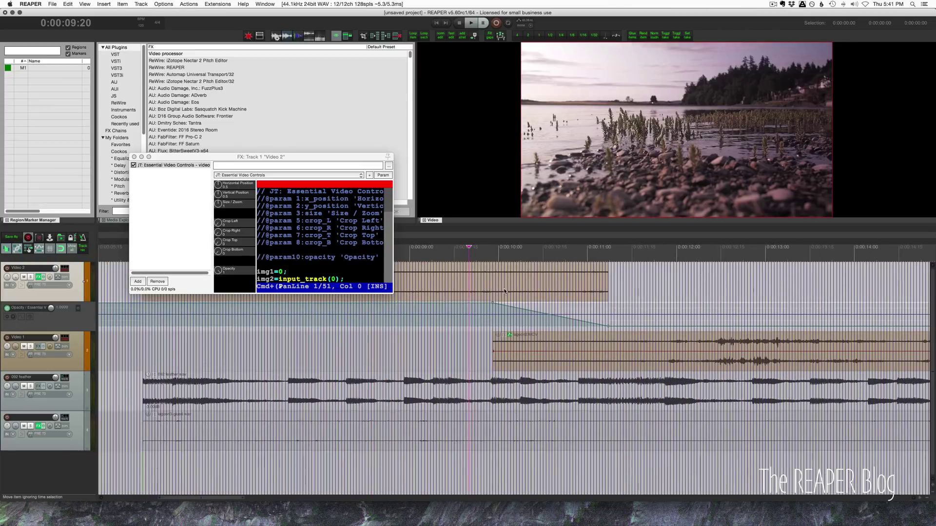
left_click_drag(492, 306, 606, 306)
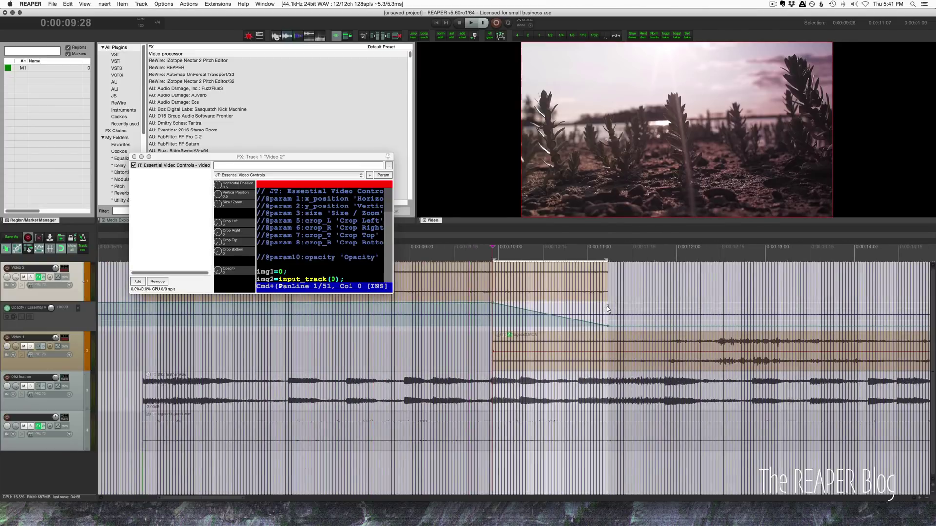
left_click(597, 306)
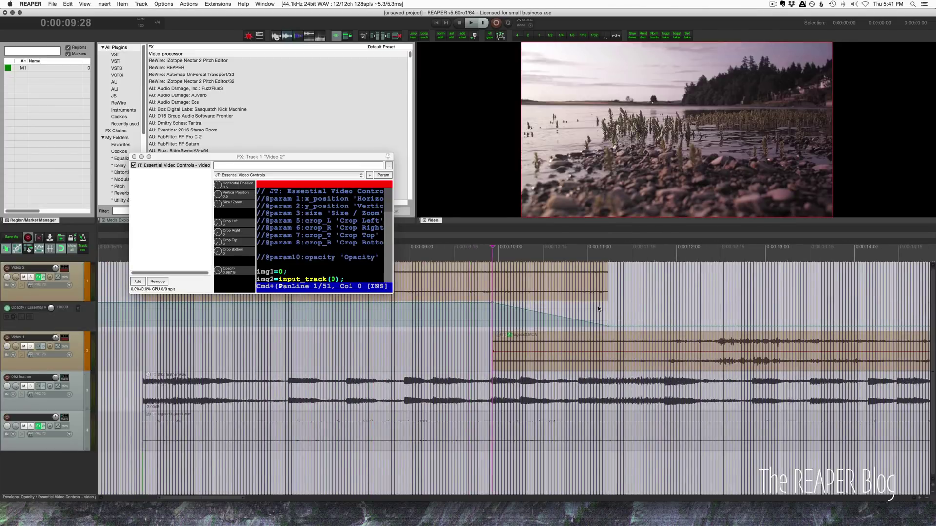
left_click(438, 251)
key("space")
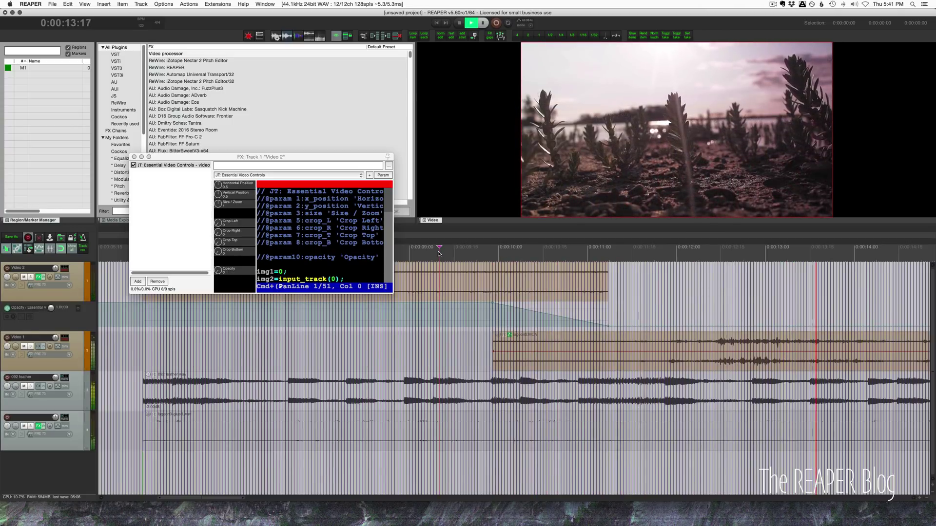
key("space")
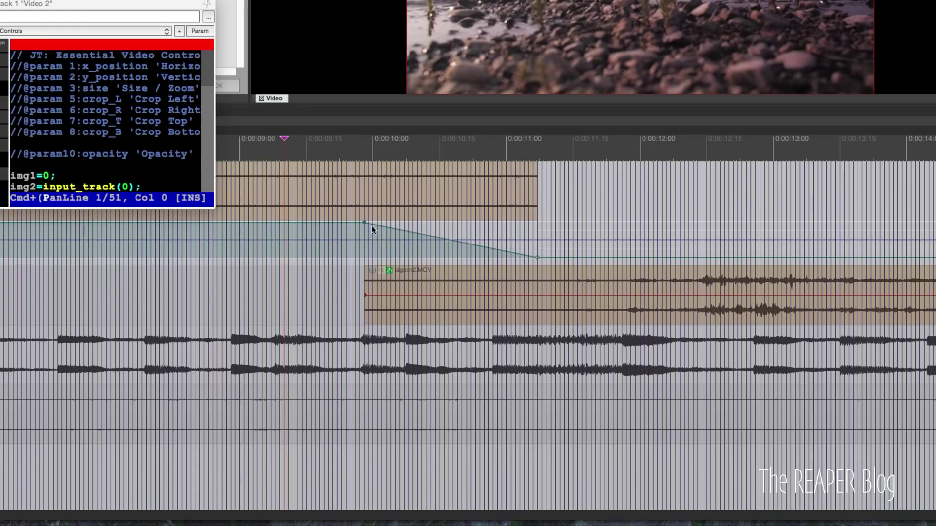
Set the shape of the fade-out's first opacity point to Slow start/end and play the transition.
right_click(362, 224)
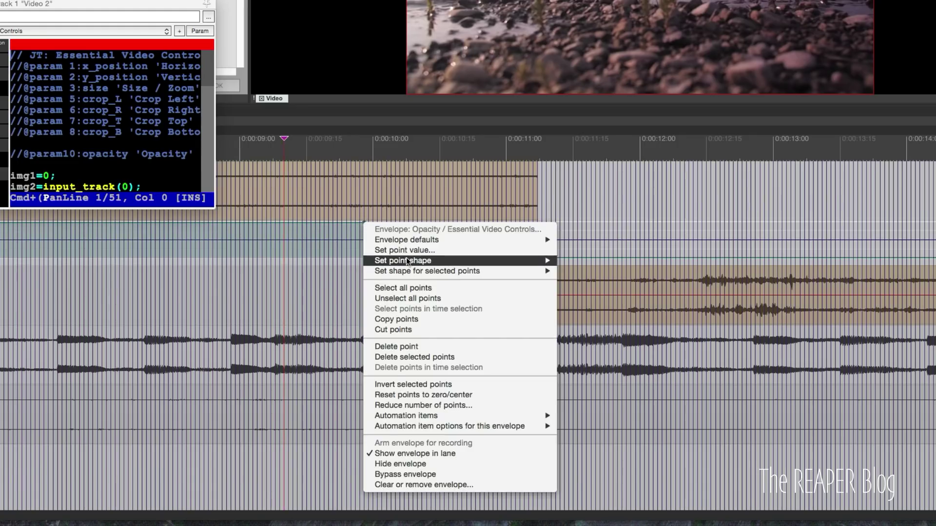
mouse_move(408, 262)
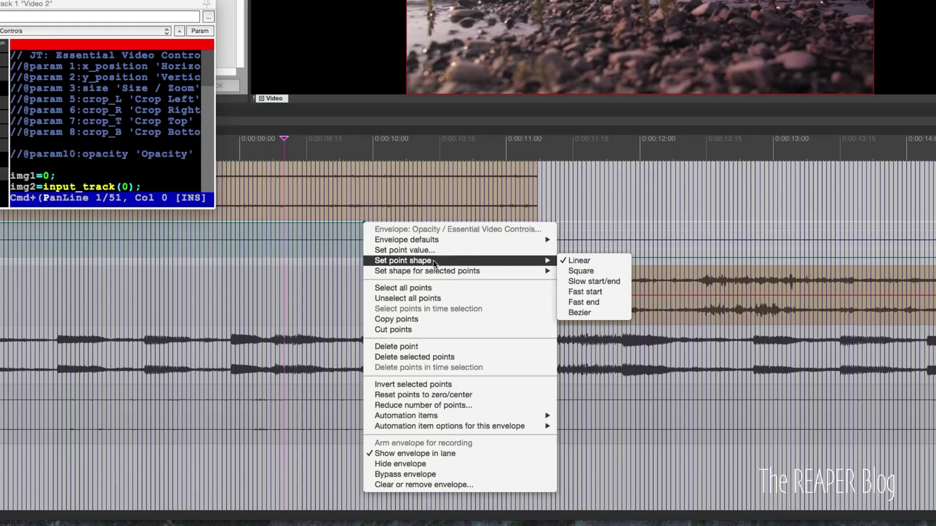
left_click(598, 284)
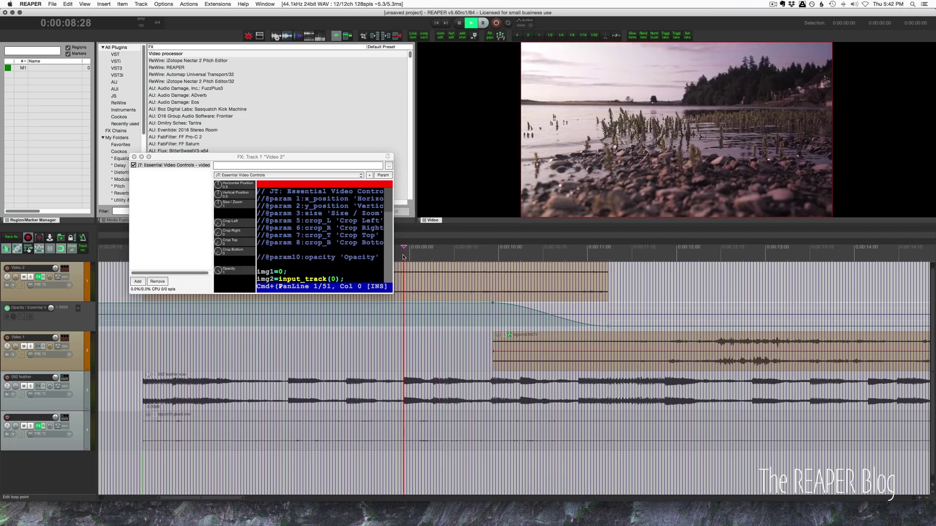
key("space")
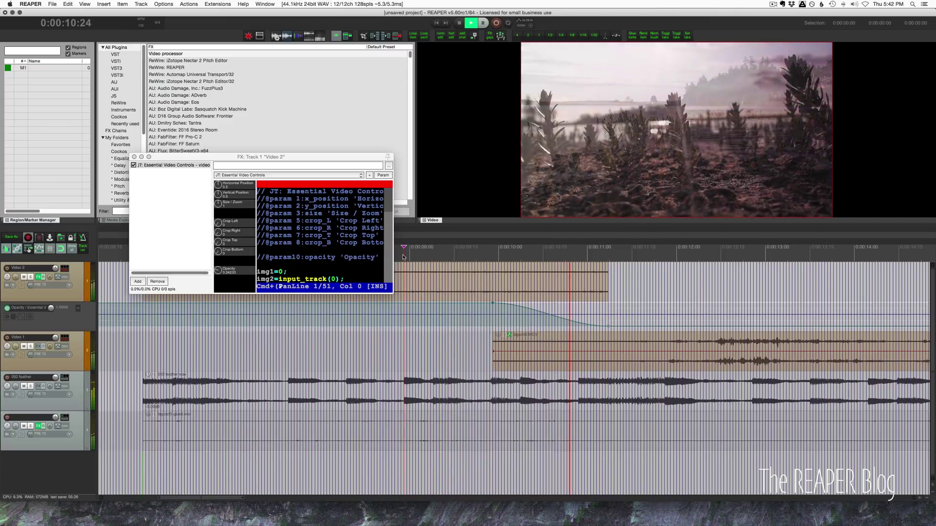
key("space")
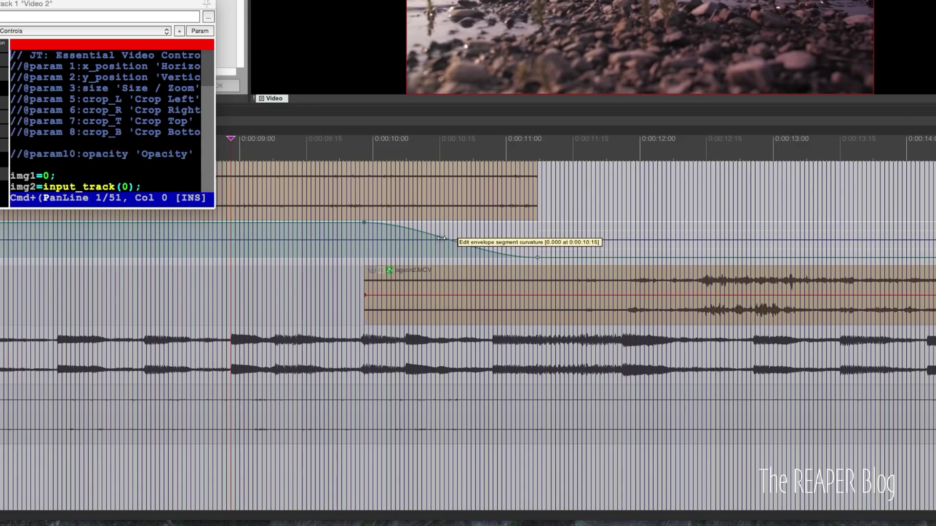
Adjust the fade-out segment's curvature until opacity drops steeply right after the first point, and play the transition.
left_click_drag(441, 238, 527, 258)
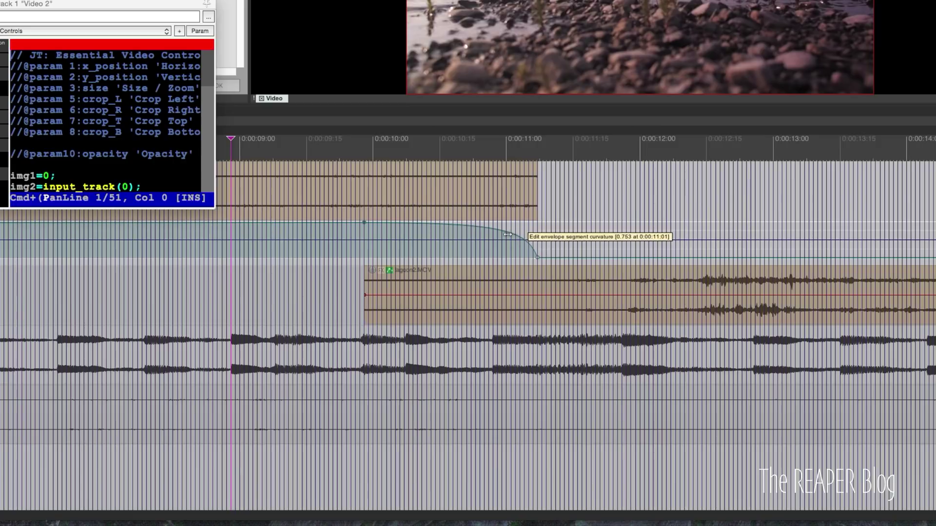
left_click_drag(530, 239, 400, 266)
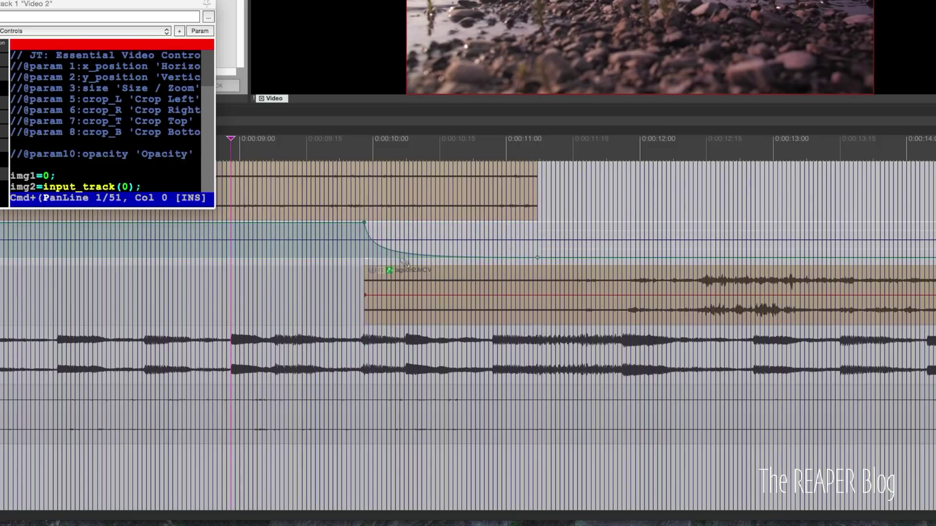
left_click(313, 150)
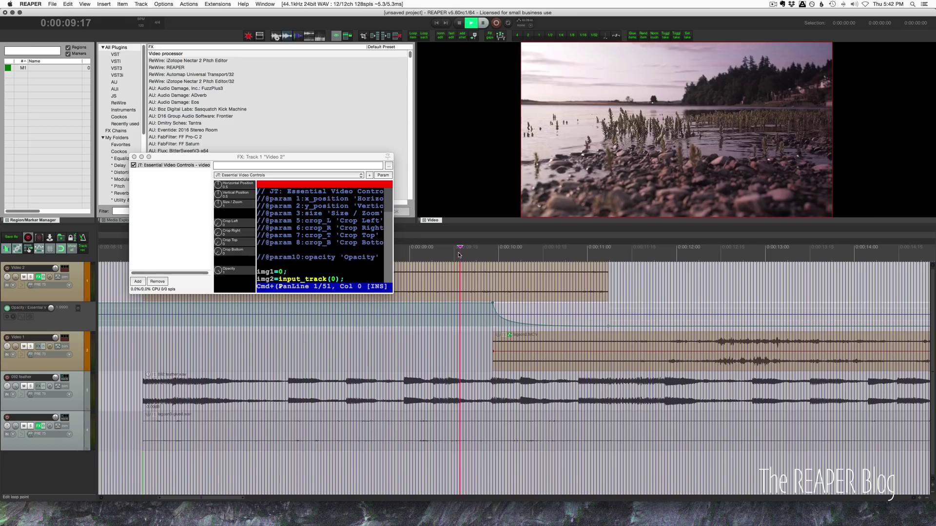
key("space")
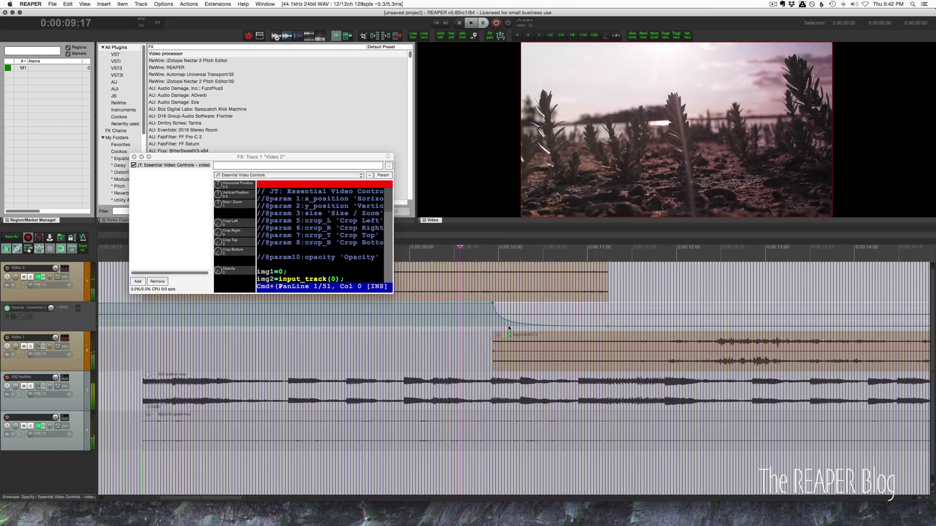
Reshape the fade-out's opacity segment so it falls slowly at first and faster toward the end, and play the transition.
left_click_drag(519, 321, 541, 311)
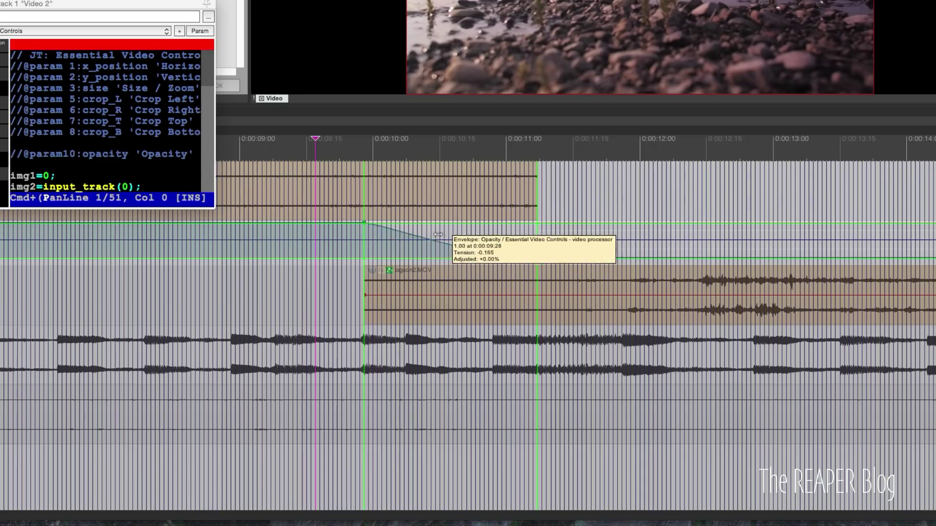
left_click_drag(438, 234, 476, 345)
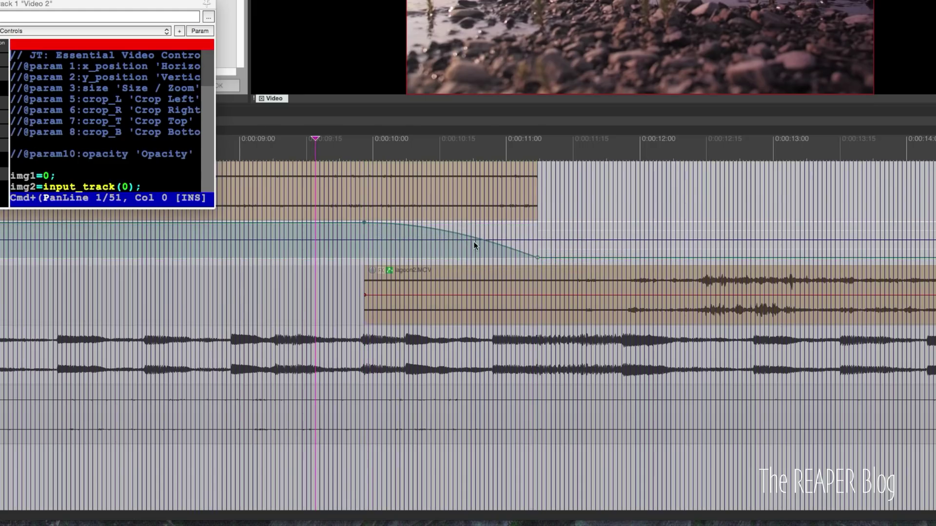
left_click_drag(474, 243, 476, 240)
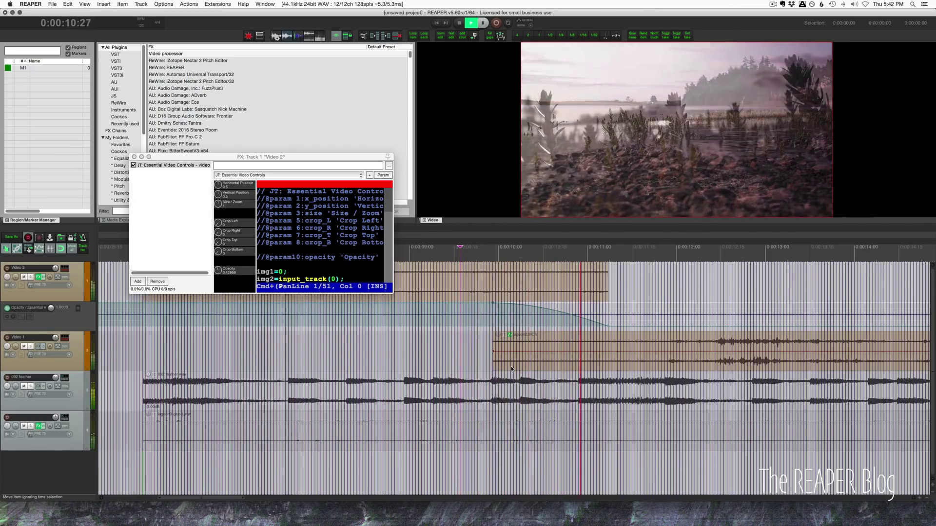
key("space")
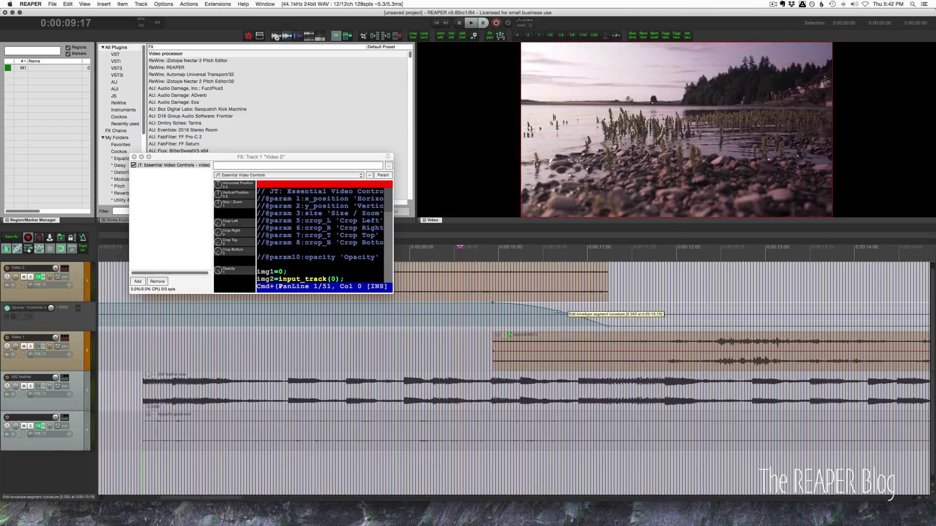
Bend the fade-out's opacity segment into a gentle curve that falls faster at the start and levels out toward the end.
left_click_drag(559, 312, 543, 332)
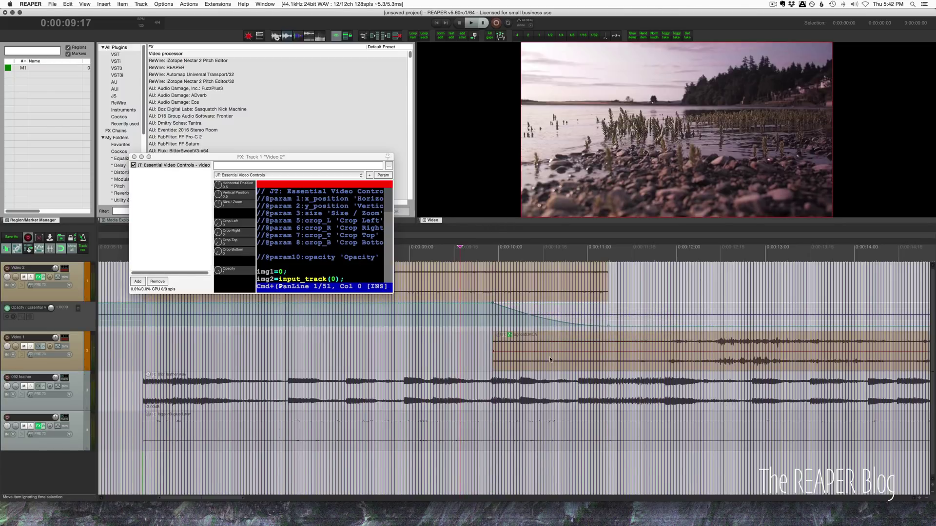
scroll(550, 357, "right", 4)
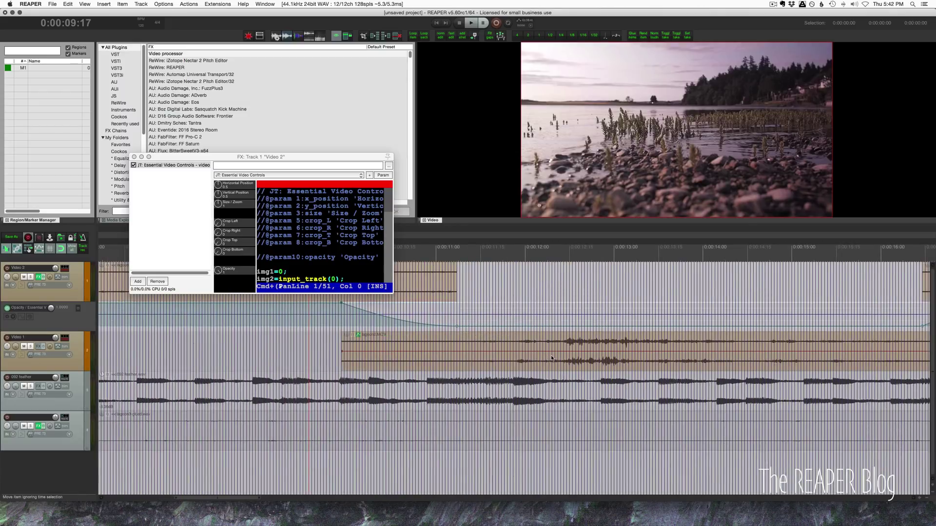
scroll(551, 359, "right", 6)
scroll(551, 357, "right", 4)
scroll(551, 357, "left", 10)
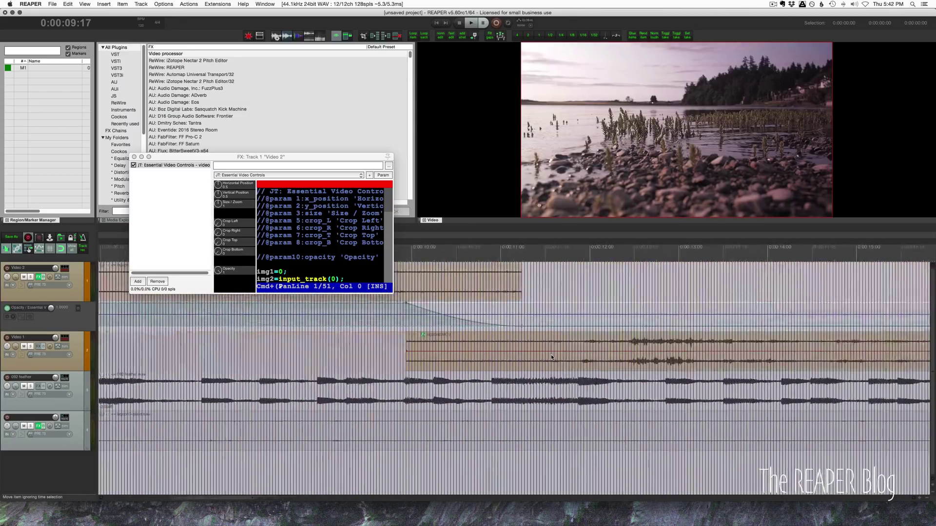
scroll(550, 357, "right", 5)
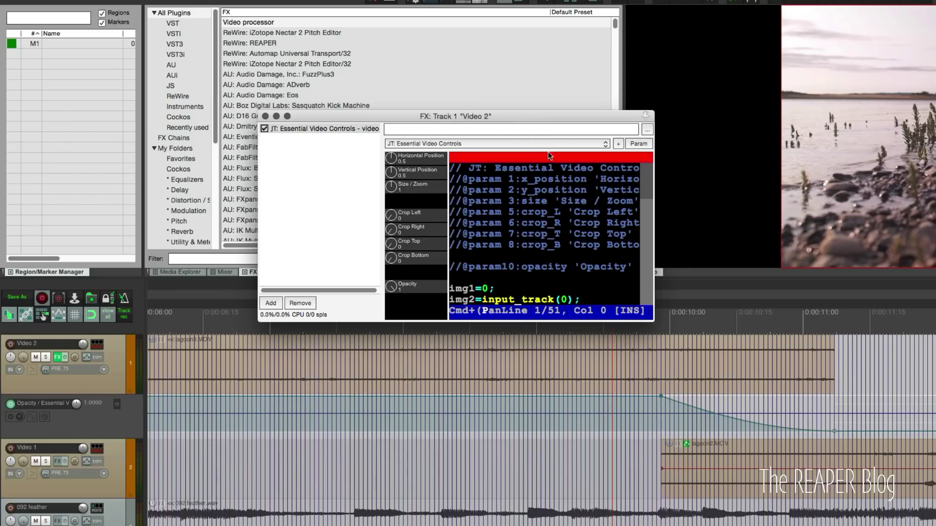
Bypass Essential Video Controls on Video 2 and check the picture at the end of the first overlap and inside it.
left_click(265, 129)
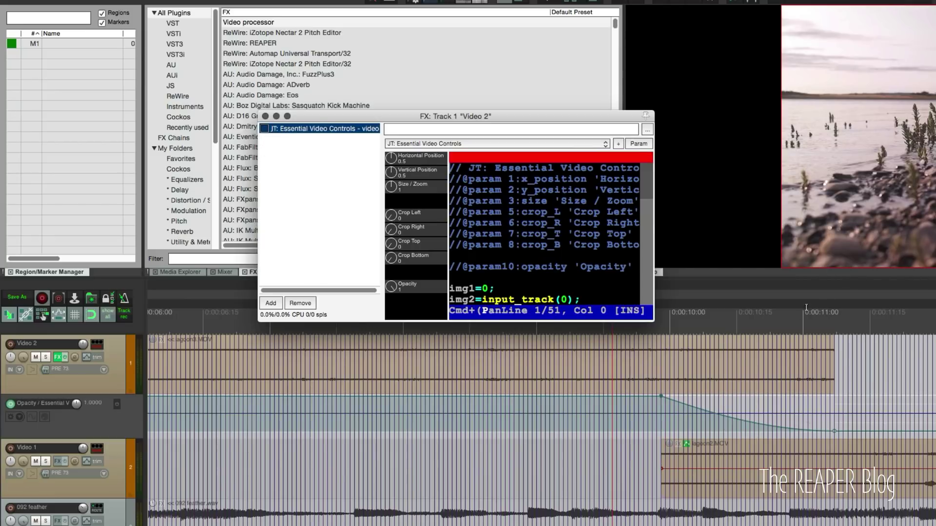
left_click(752, 317)
left_click_drag(752, 317, 837, 324)
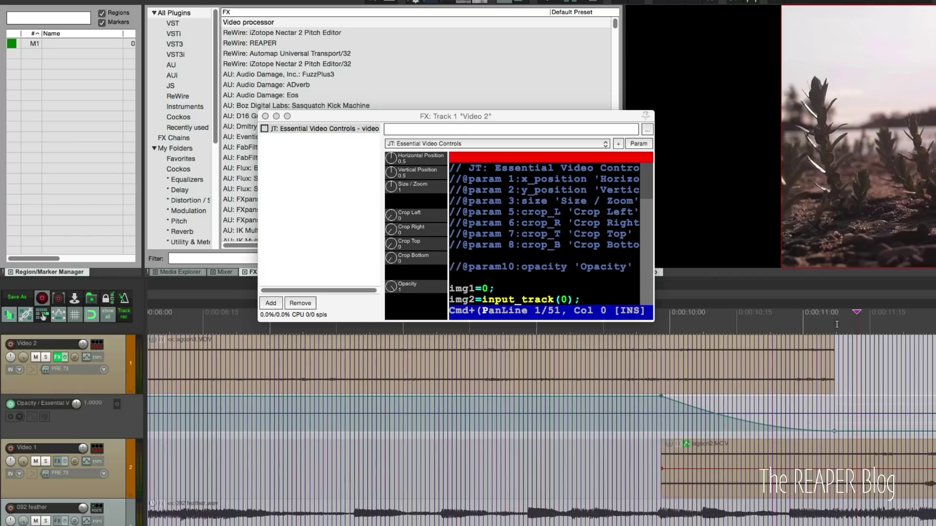
left_click(697, 313)
Add a second Video processor to Video 2's effects and load the preset Item fades affect video.
left_click_drag(255, 24, 311, 220)
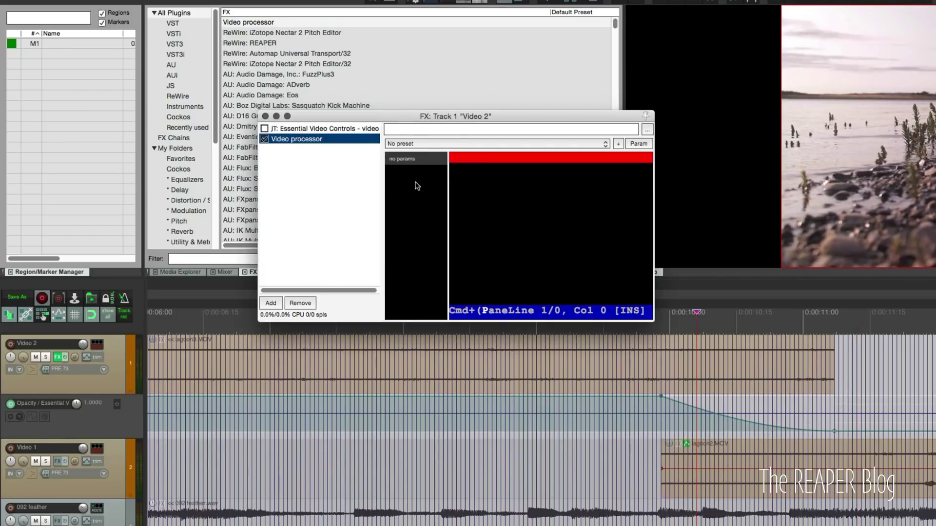
left_click(425, 143)
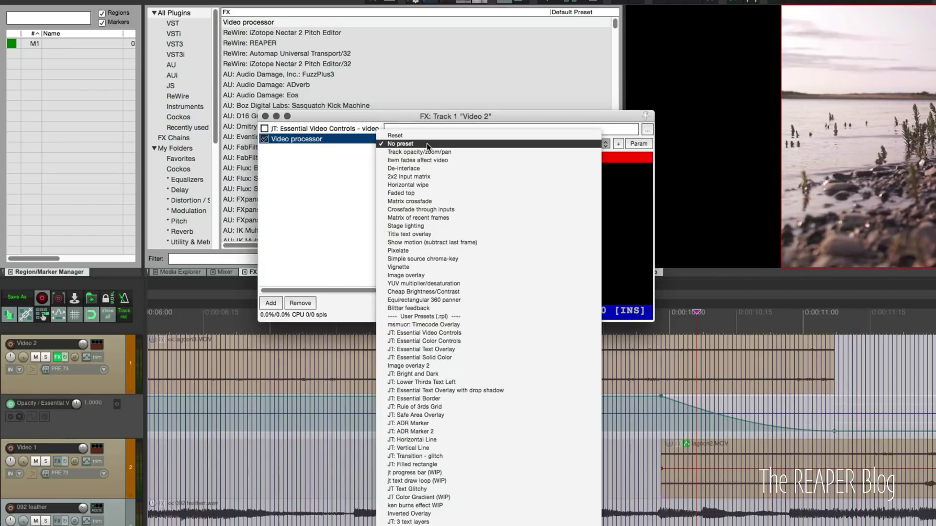
left_click(450, 161)
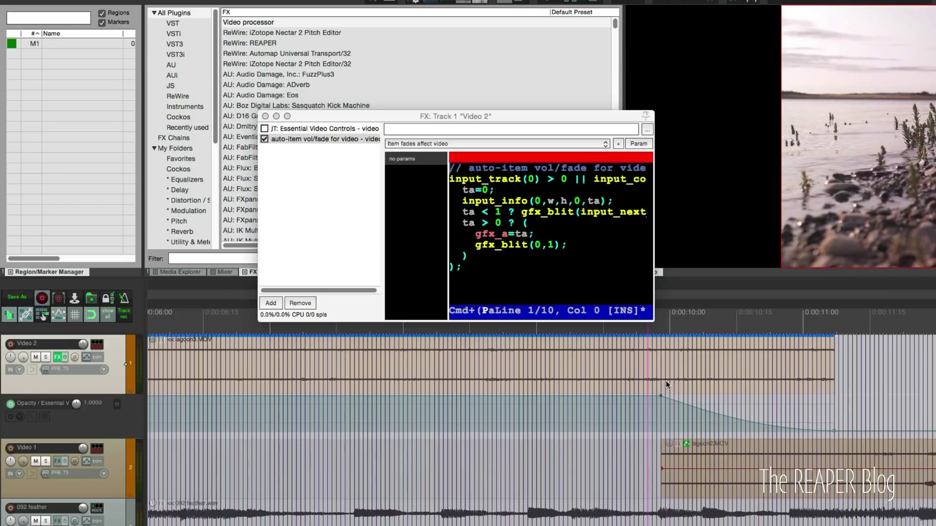
Fade out lagoon3.MOV across the first overlap and fade in Video 2's second clip across the second overlap.
left_click(664, 383)
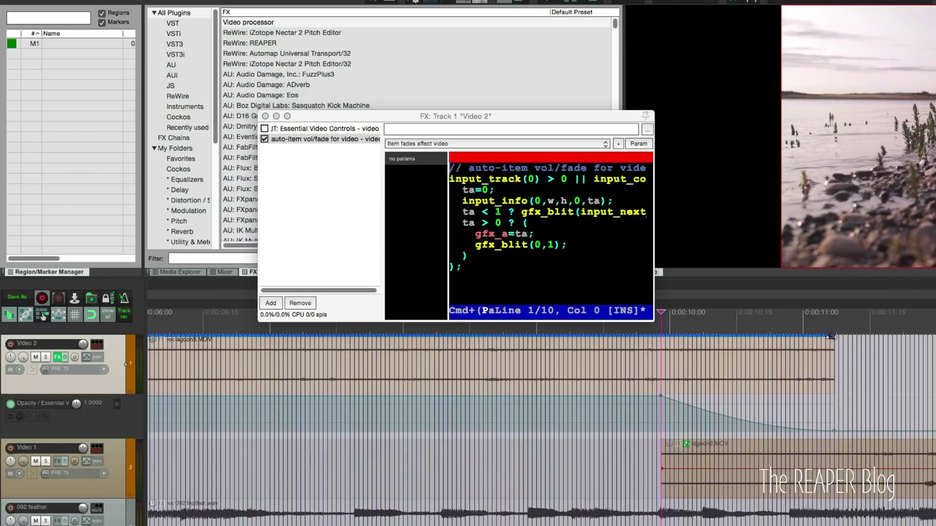
left_click_drag(831, 337, 658, 334)
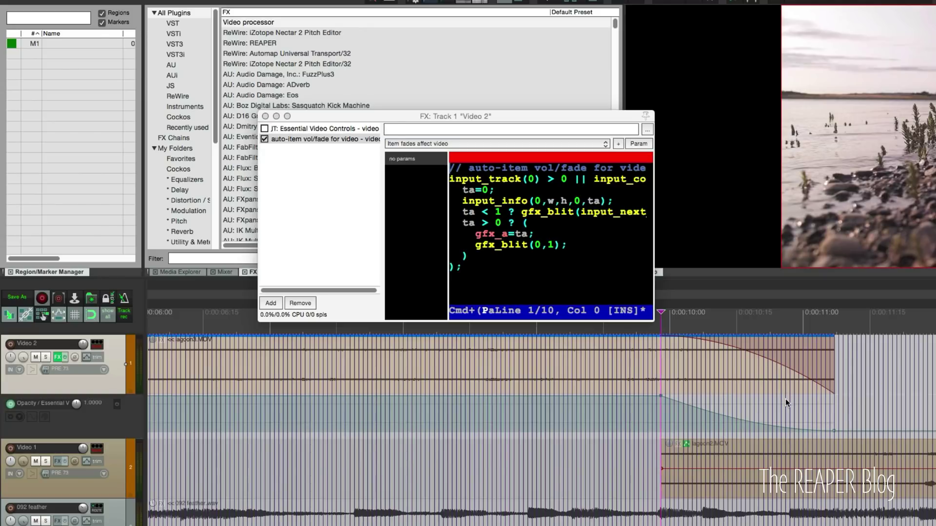
scroll(785, 398, "right", 3)
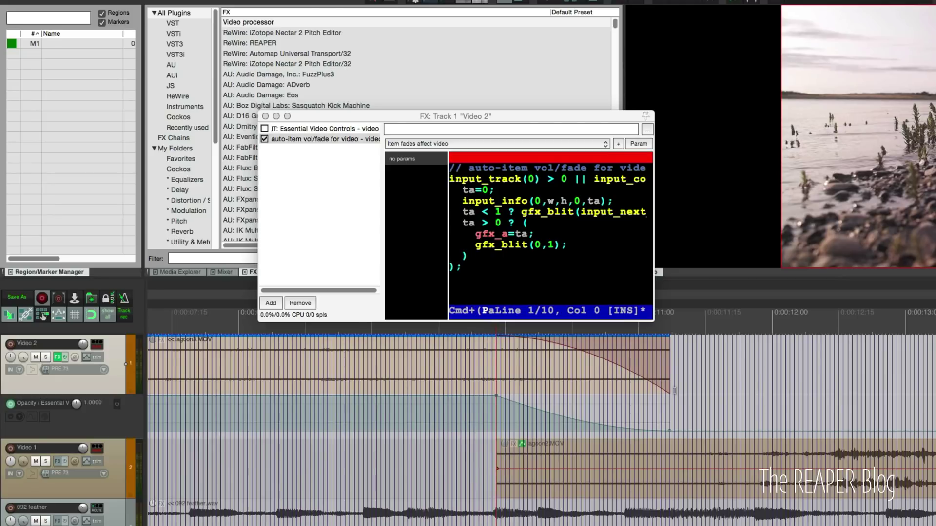
scroll(674, 391, "right", 12)
left_click_drag(718, 336, 799, 337)
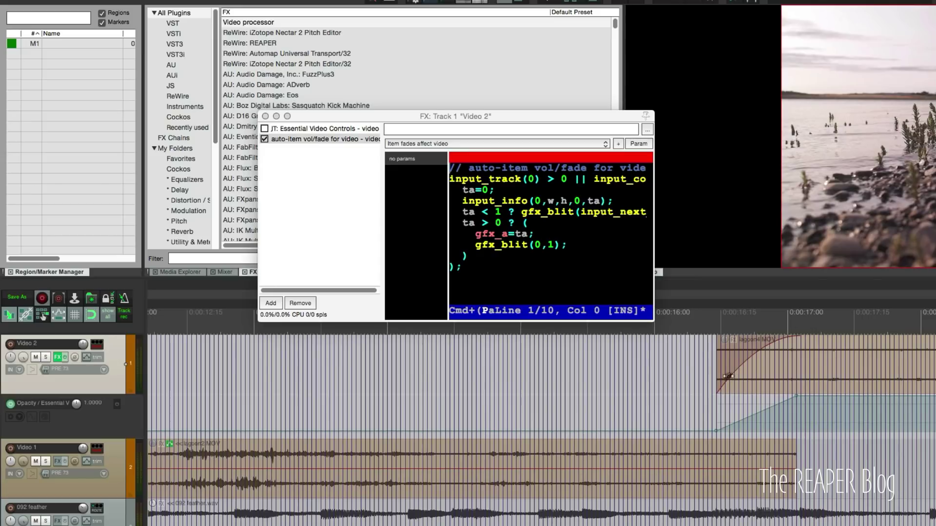
Play from just before the first overlap until past the second one to check both item fades.
scroll(682, 351, "left", 10)
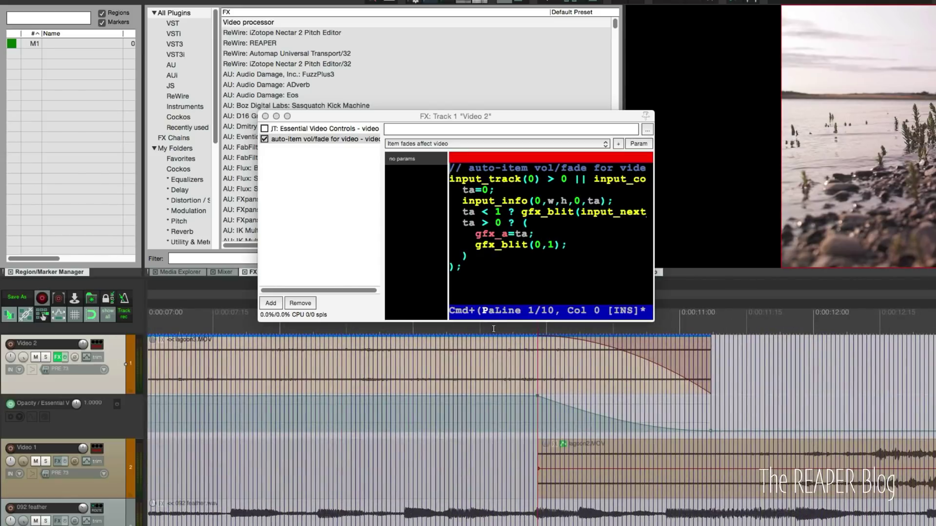
left_click(493, 329)
key("space")
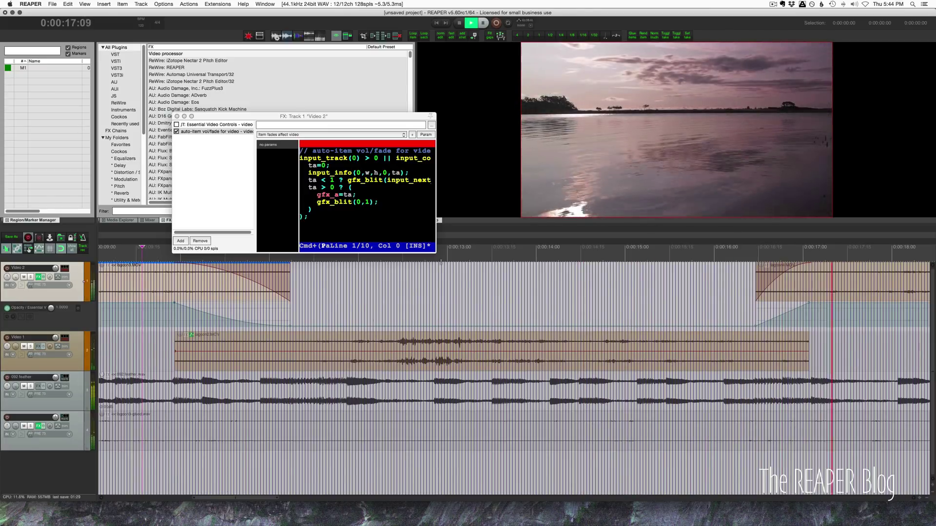
key("space")
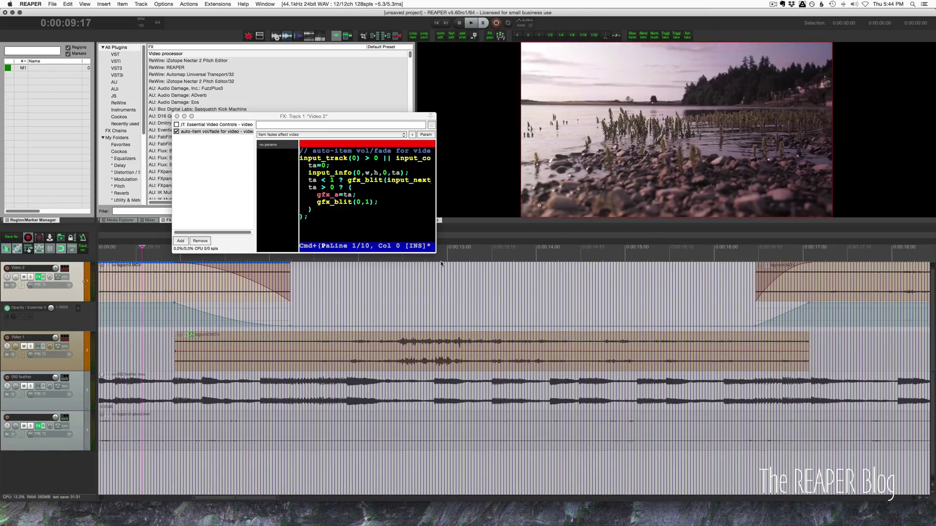
Try item volumes of -12.7 dB, +13.1 dB and -6 dB on lagoon3.MOV, and reset its volume to 0 dB.
scroll(441, 263, "left", 5)
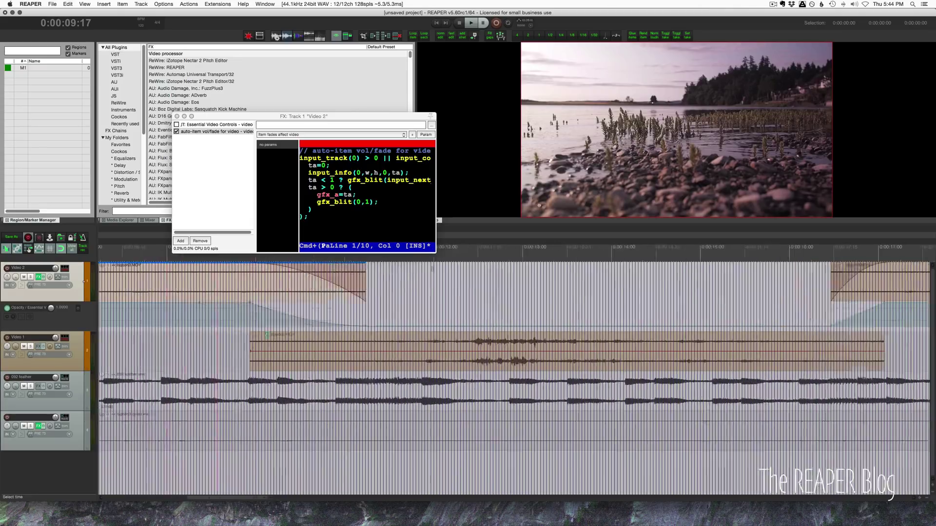
scroll(423, 290, "left", 3)
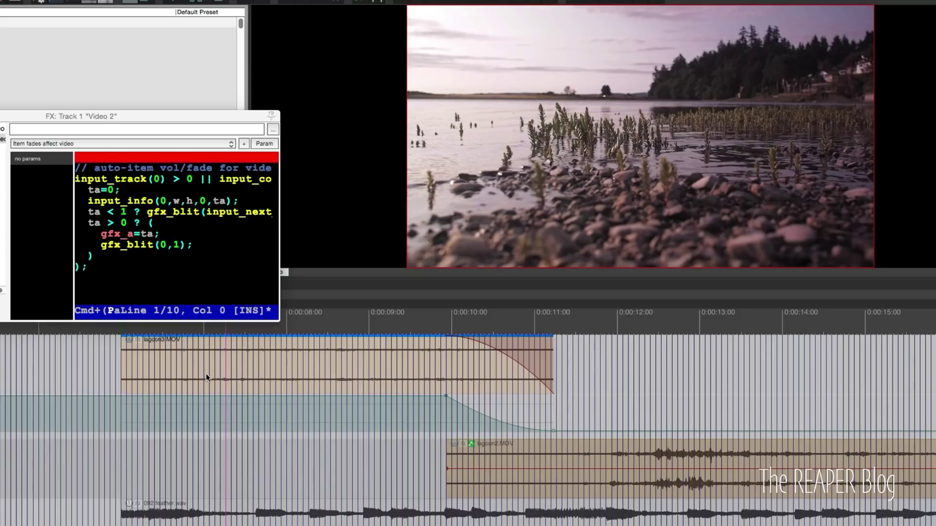
mouse_move(130, 341)
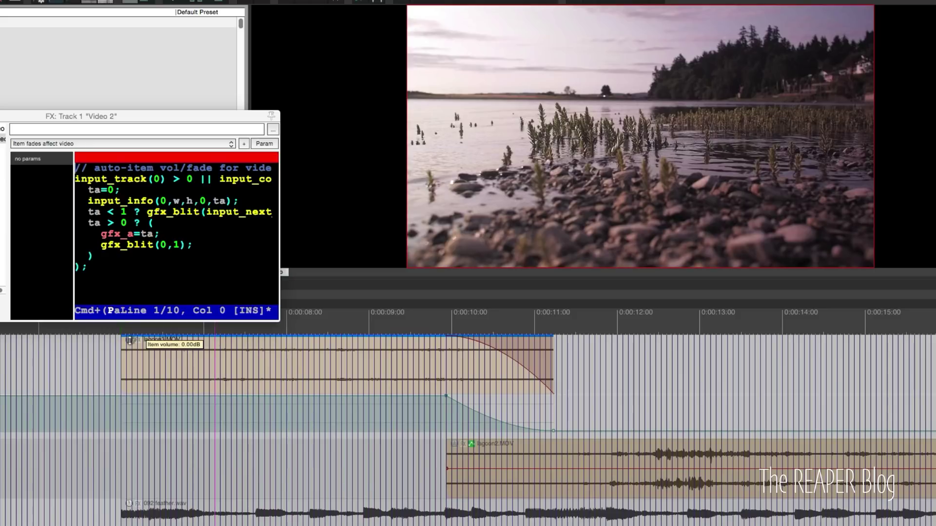
left_click_drag(130, 340, 127, 410)
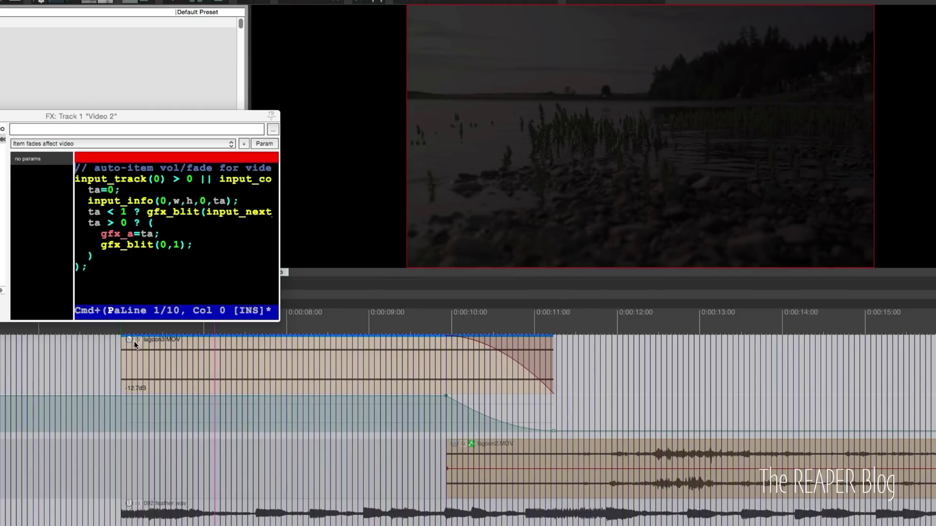
mouse_move(130, 336)
left_click_drag(130, 336, 133, 196)
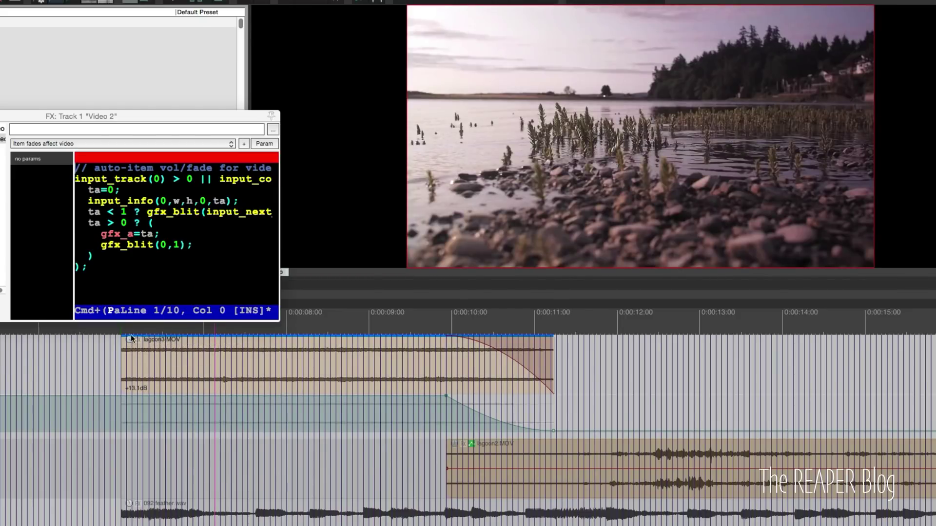
left_click_drag(130, 335, 132, 407)
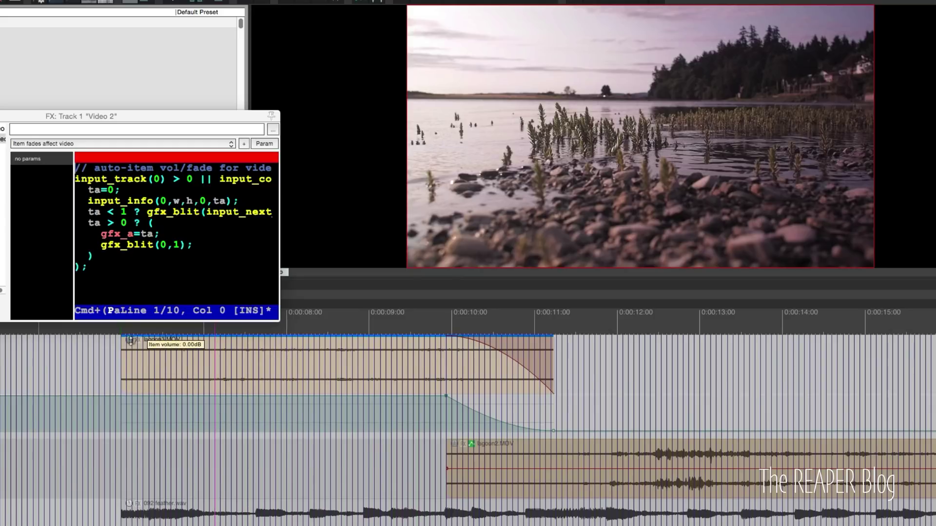
left_click_drag(130, 340, 131, 377)
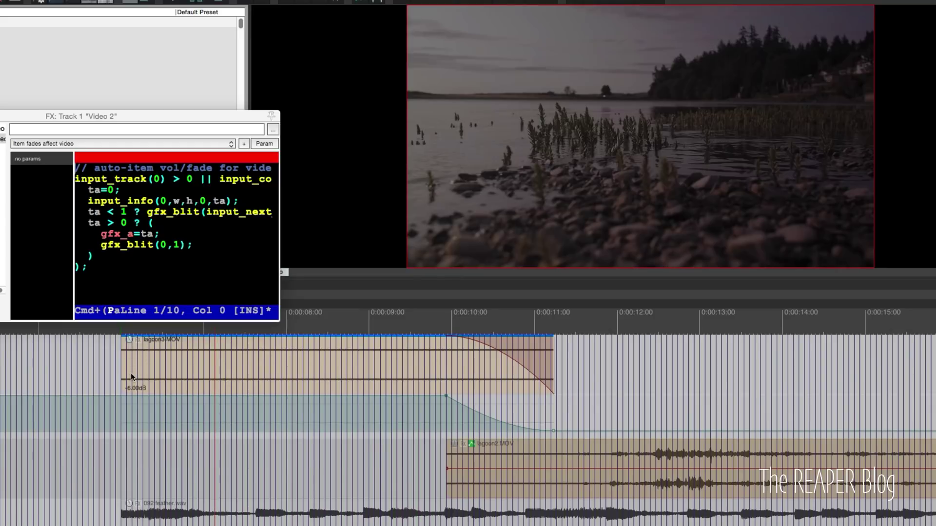
double_click(130, 340)
Move lagoon2.MOV from Video 1 up to Video 2 at the same time position, crossfading it with both neighbouring clips.
scroll(335, 371, "right", 1)
scroll(335, 375, "right", 10)
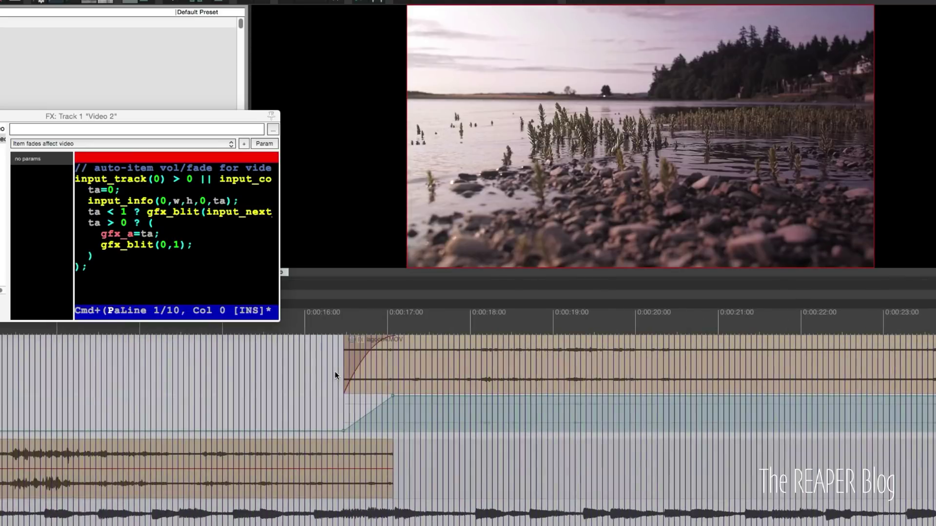
left_click(291, 449)
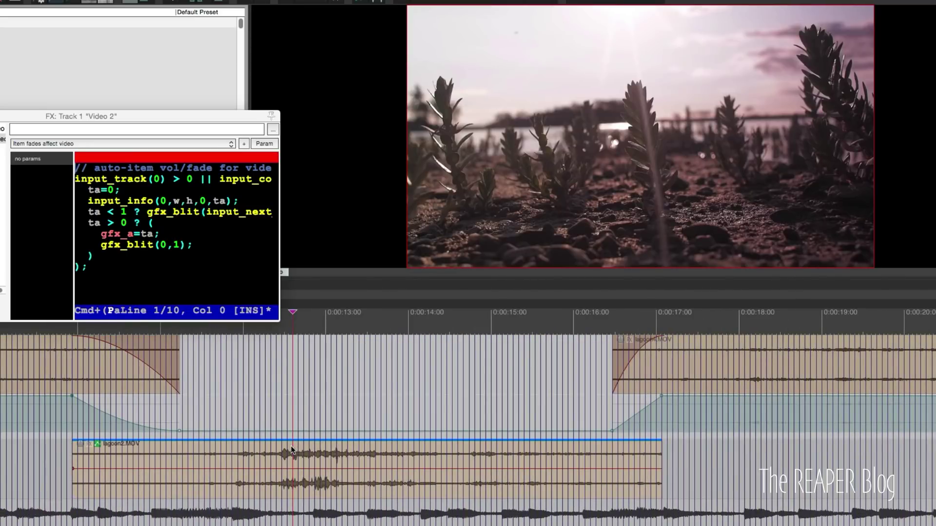
left_click_drag(291, 450, 293, 341)
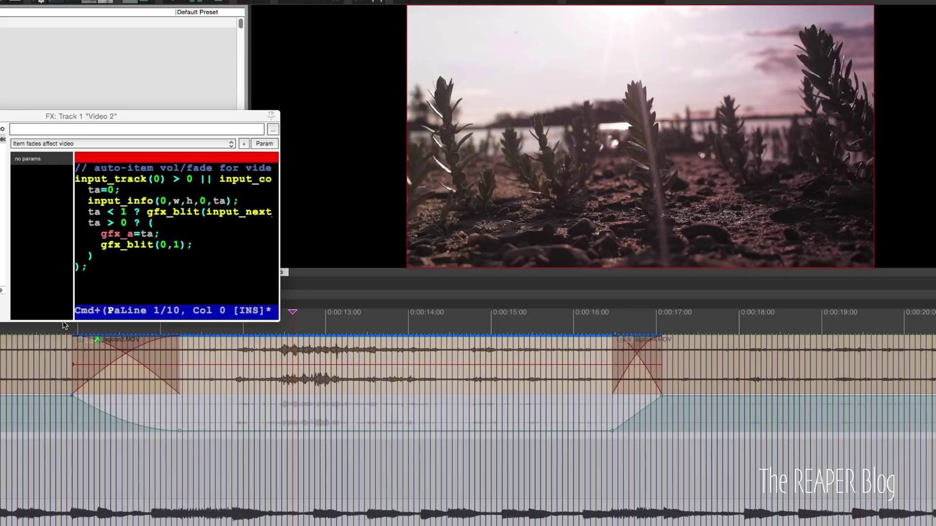
Play the first crossfade on Video 2 from just before lagoon2.MOV begins.
left_click(61, 328)
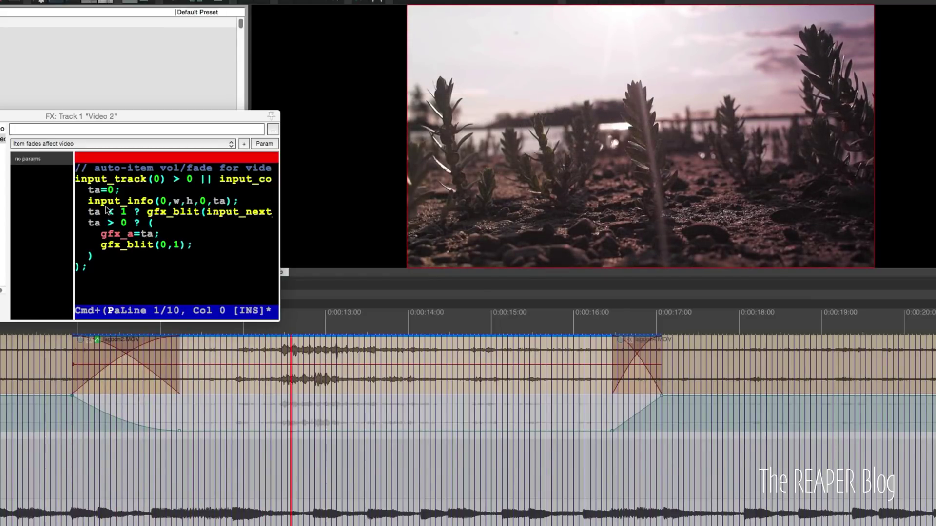
key("space")
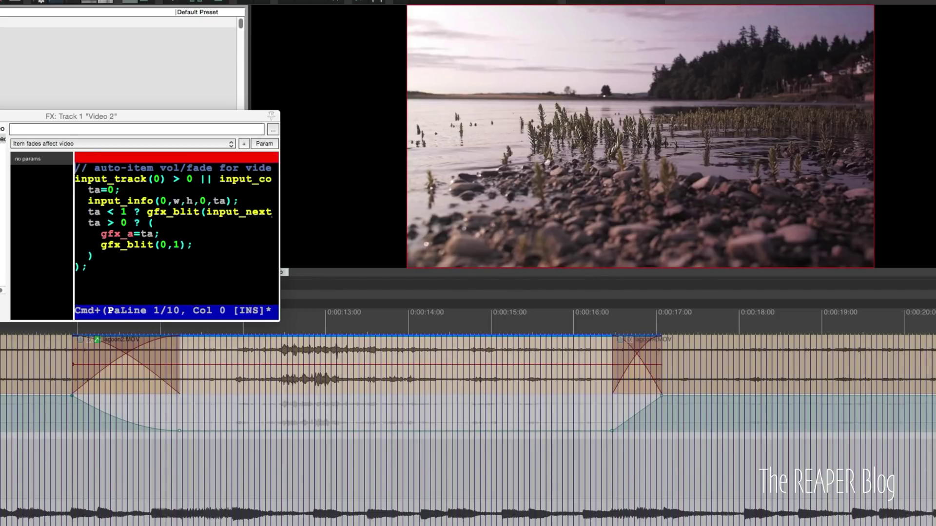
left_click(68, 330)
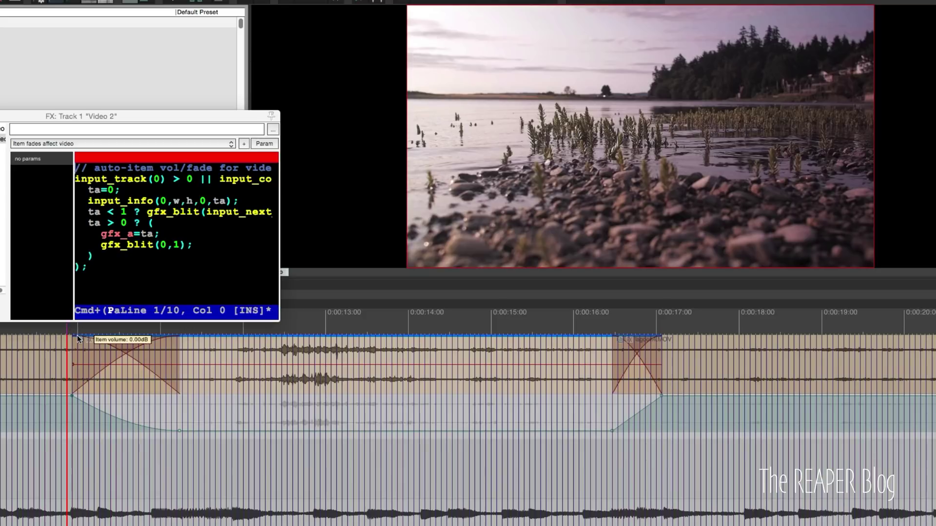
key("space")
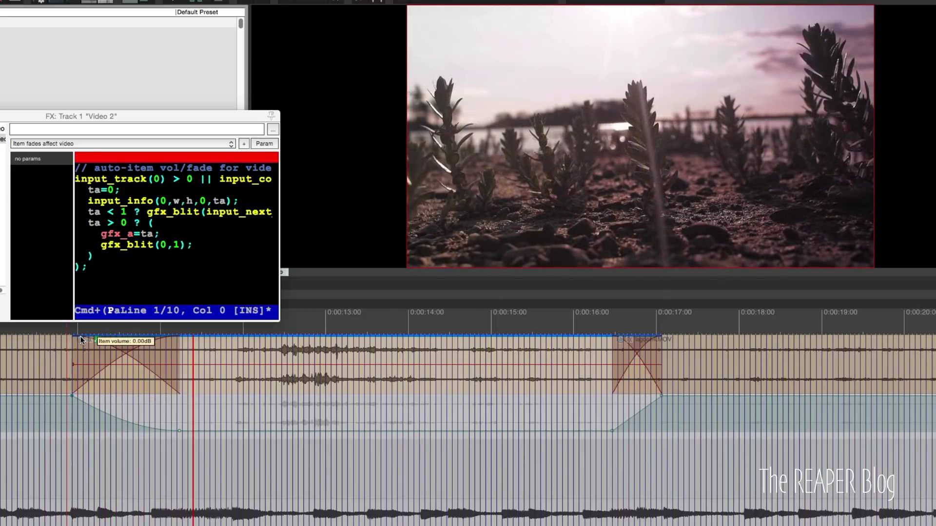
key("space")
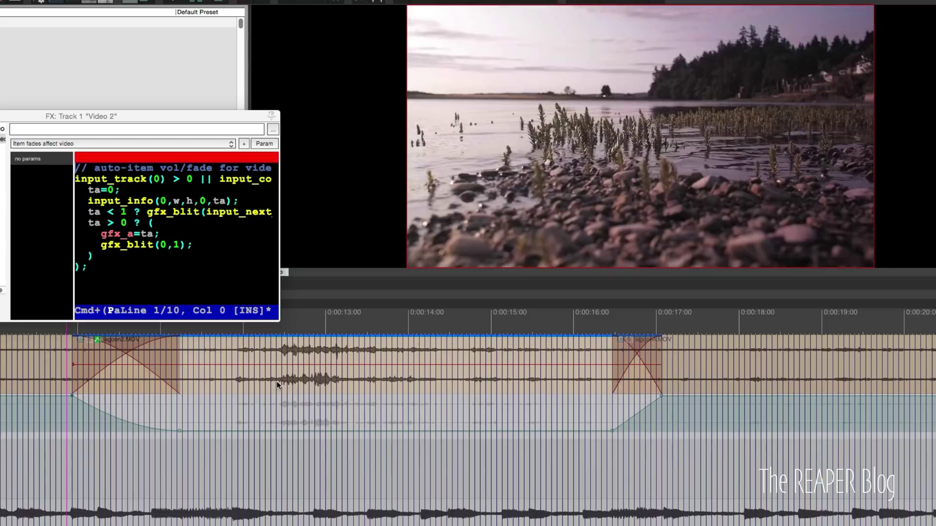
Draw a freehand dip below 0 dB in lagoon2.MOV's volume envelope between about 0:00:12 and 0:00:16.
left_click(278, 387)
scroll(278, 388, "up", 3)
scroll(279, 391, "up", 1)
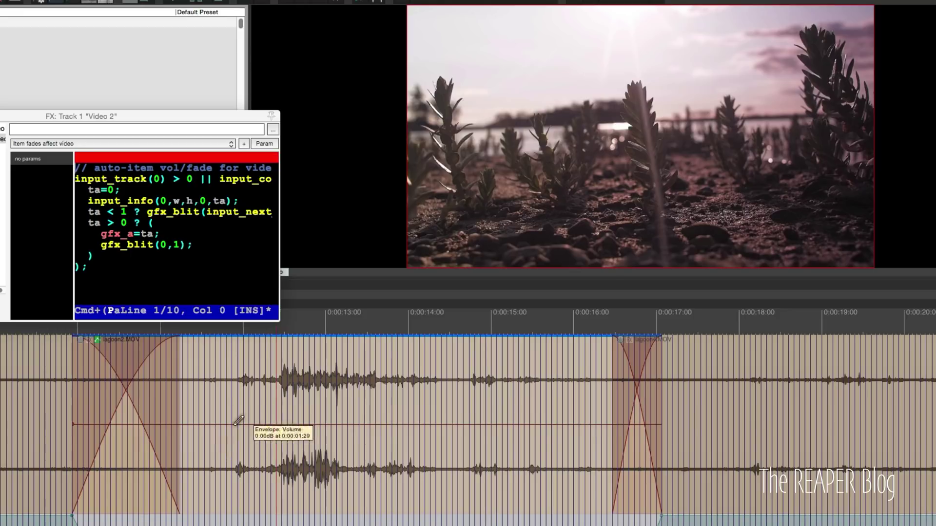
mouse_move(232, 425)
left_mouse_down()
mouse_move(301, 471)
mouse_move(448, 445)
mouse_move(560, 444)
left_mouse_up()
Play from 0:00:09:10 through lagoon2.MOV to check how its volume envelope affects the picture.
left_click(25, 329)
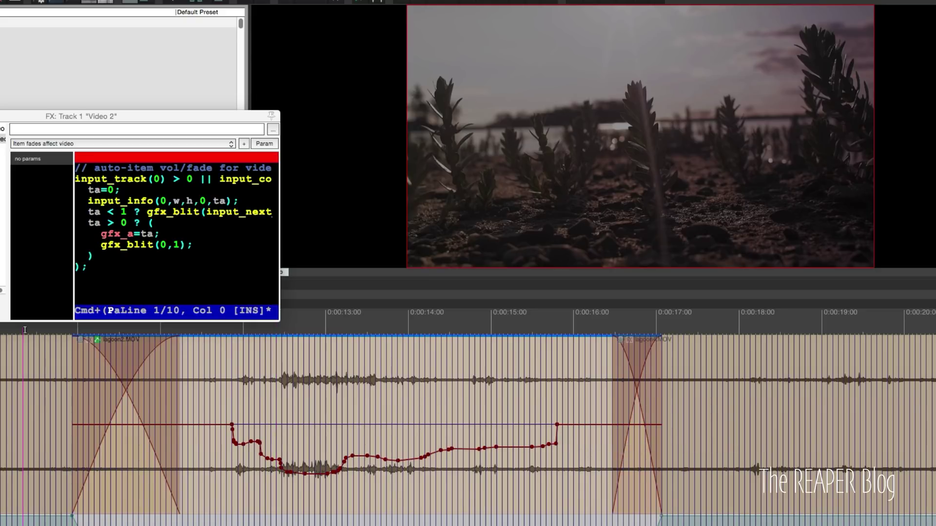
key("space")
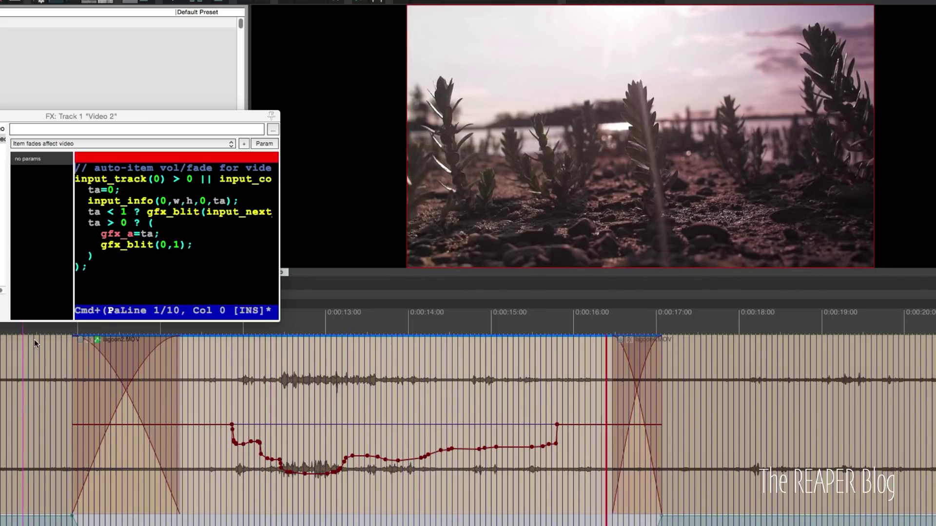
key("space")
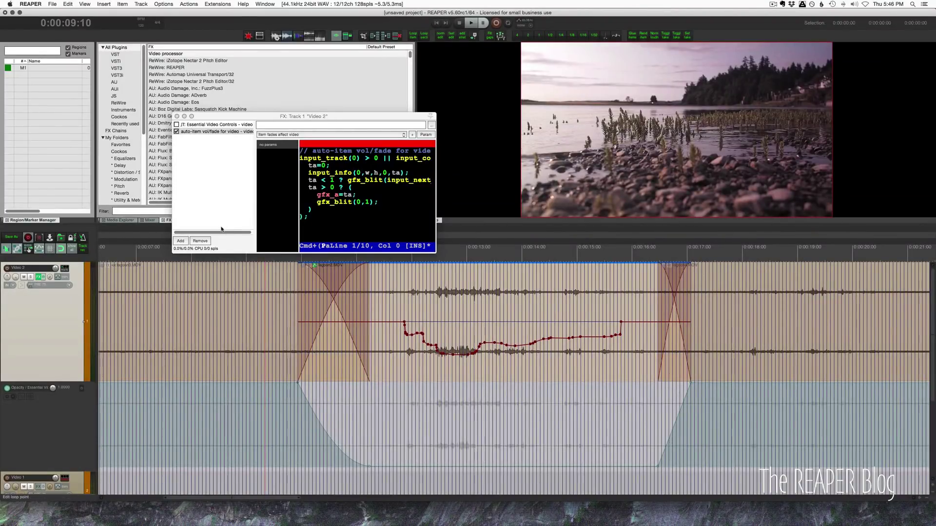
Remove the auto-item vol/fade for video processor from the effects chain of Video 2.
left_click(229, 246)
left_click(200, 240)
key("Delete")
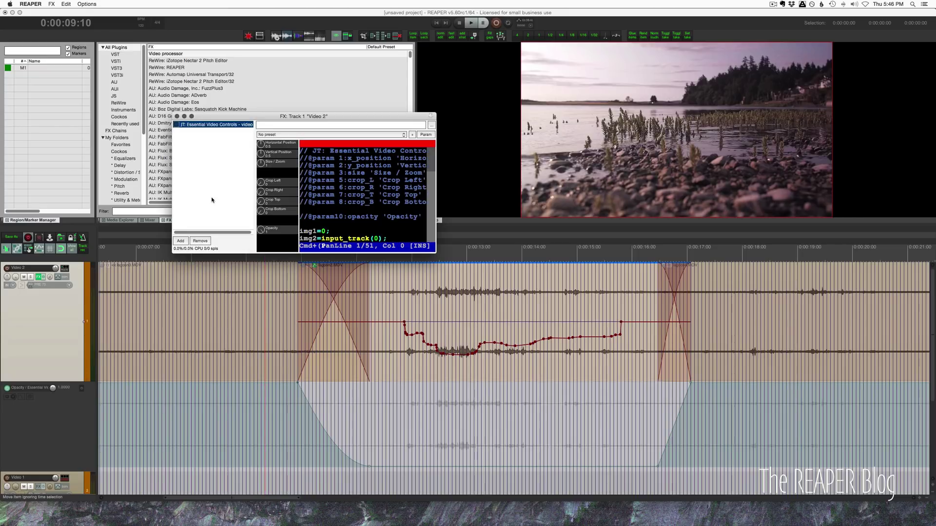
Move lagoon2.MOV down to Video 1 and clear the fade points from the Video 2 opacity envelope.
left_click(72, 274)
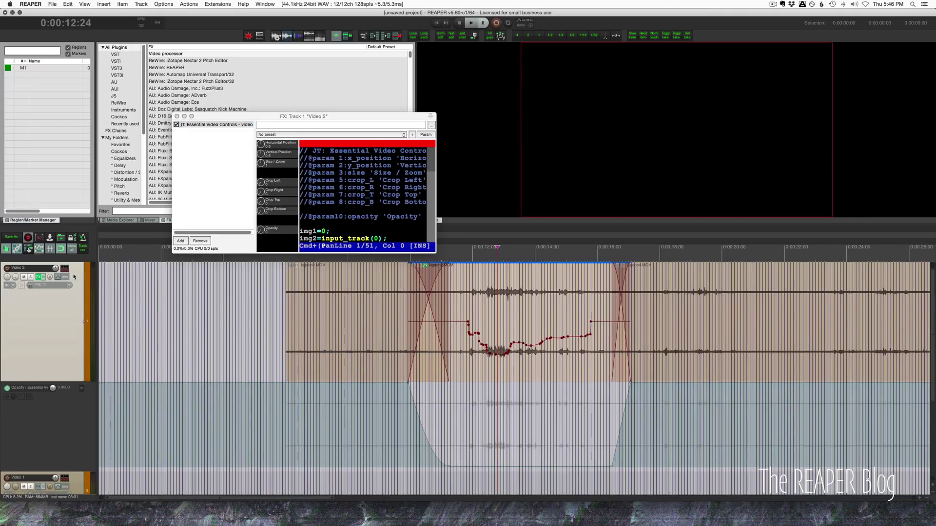
left_click_drag(515, 276, 513, 461)
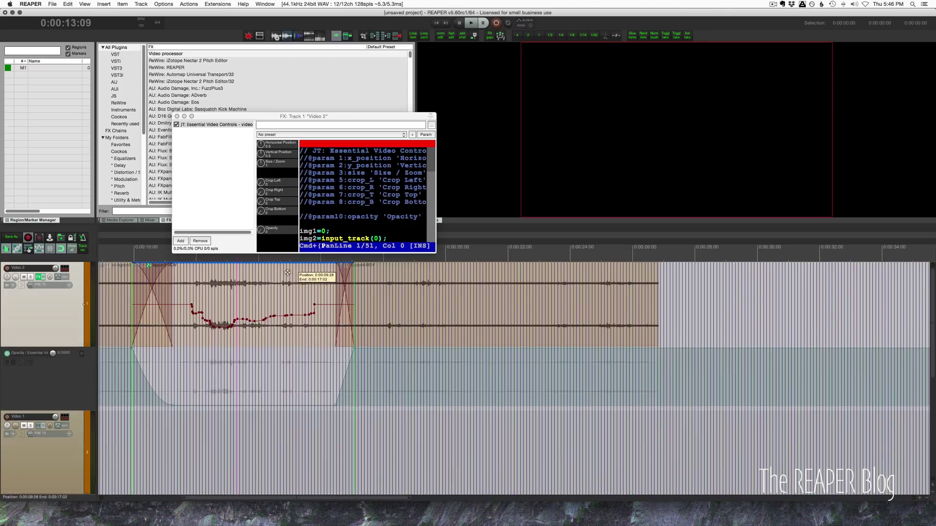
left_click_drag(287, 272, 281, 432)
scroll(302, 385, "up", 5)
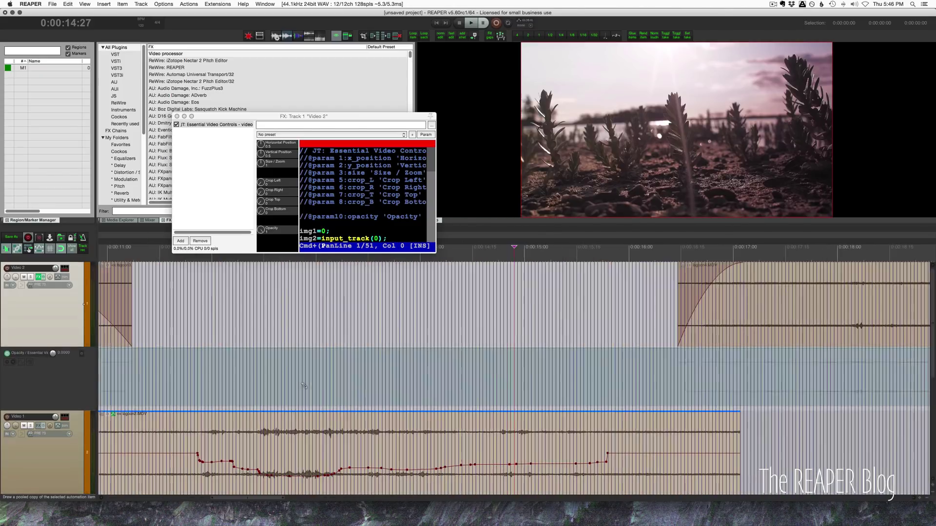
scroll(325, 385, "down", 5)
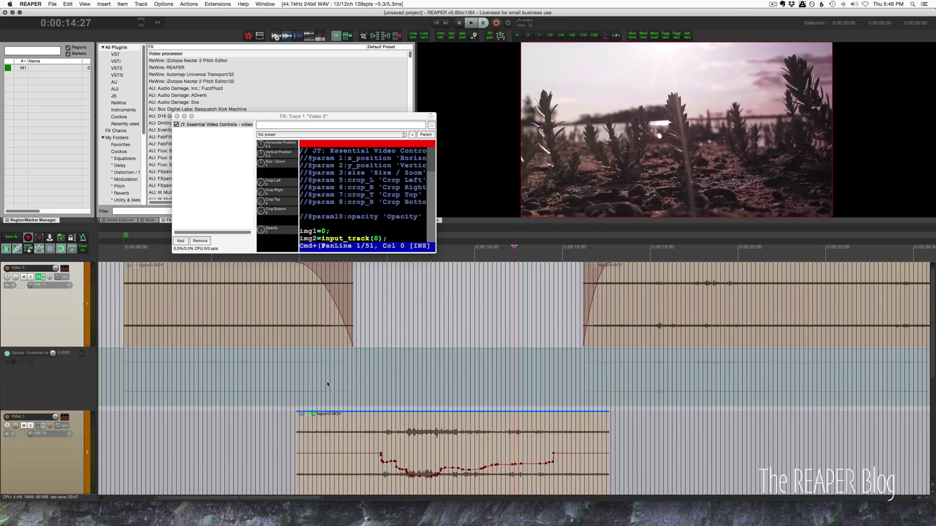
Leave a gap between the clips by starting lagoon2.MOV at 0:00:11:07 and ending the first Video 2 clip at 0:00:11:00 without a fade-out.
left_click(342, 423)
scroll(371, 418, "up", 5)
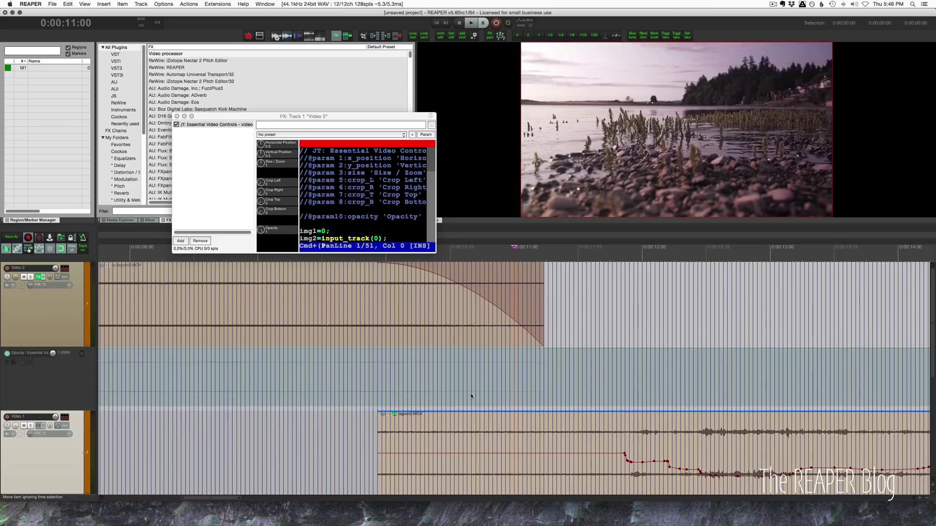
left_click_drag(377, 446, 544, 447)
left_click_drag(381, 265, 553, 257)
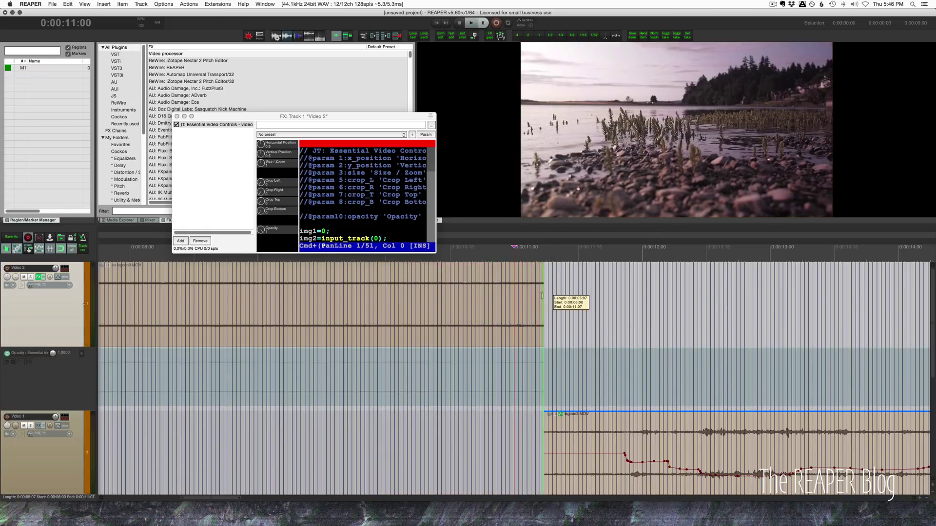
left_click(540, 294)
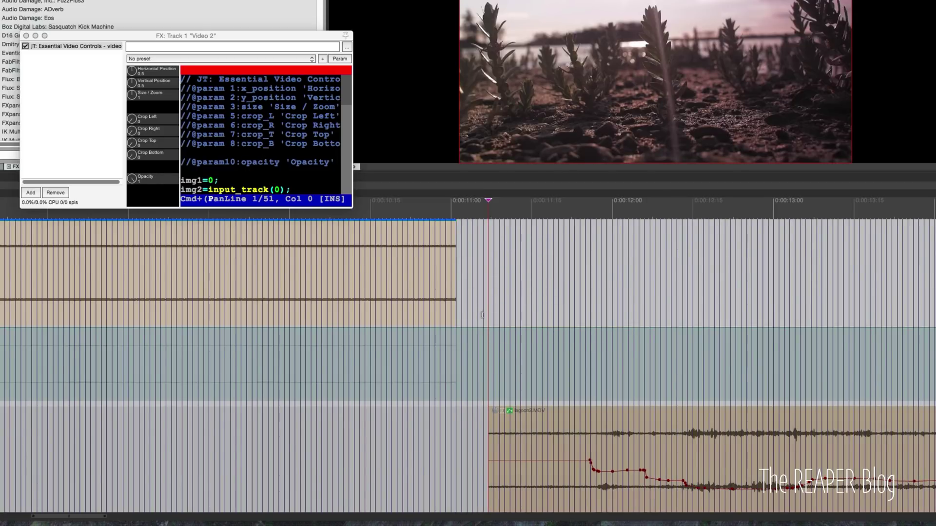
Fade the Video 2 opacity from 1 at about 0:00:10:05 to 0 at its first clip's end with a curve, and play it.
left_click(488, 323)
scroll(496, 391, "down", 5)
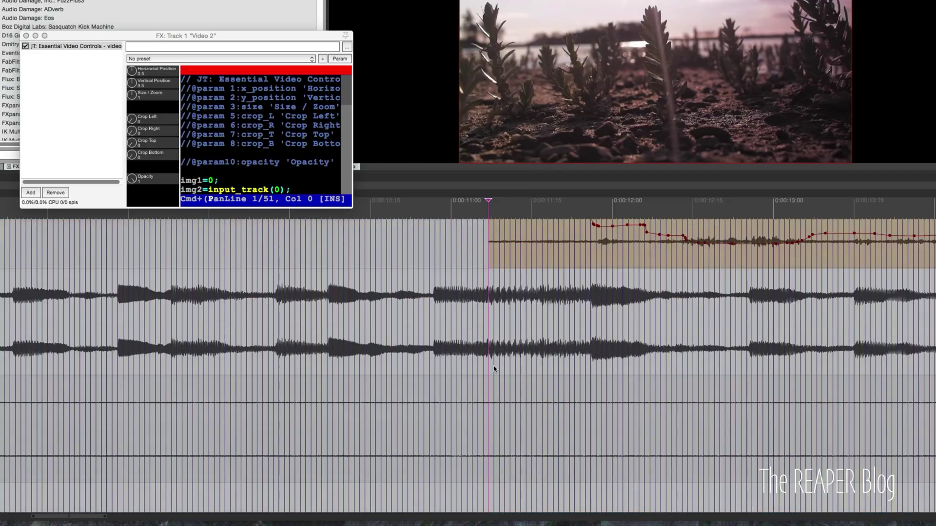
scroll(494, 369, "up", 5)
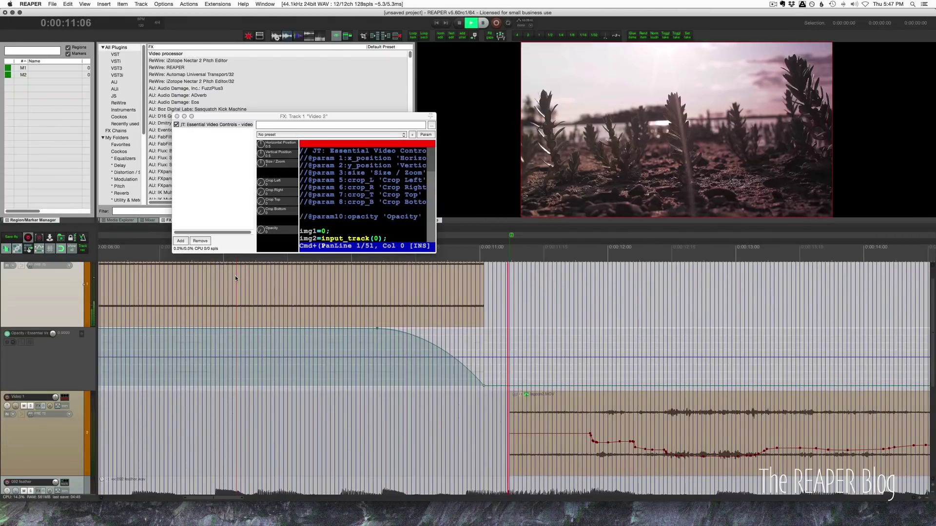
key("space")
key("space")
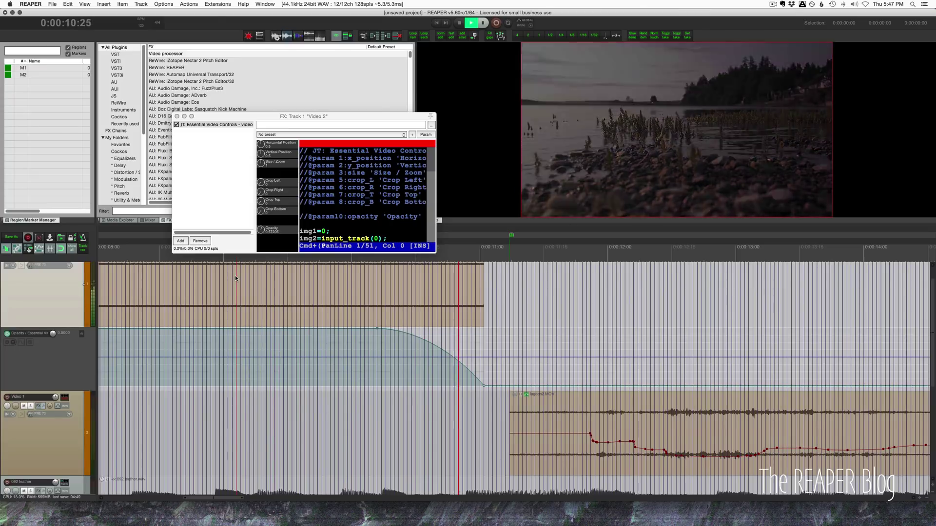
key("space")
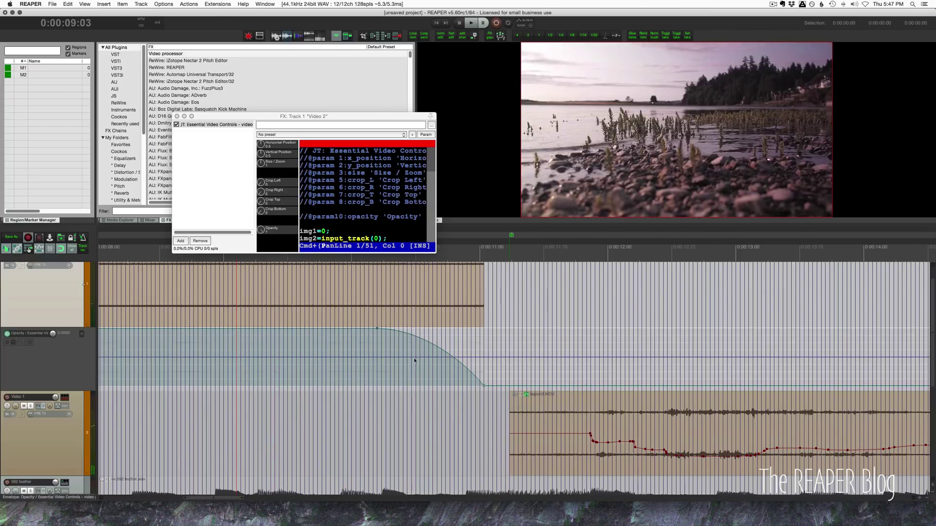
Move lagoon2.MOV up from Video 1 to Video 2 at the same time position, after the gap.
left_click(526, 419)
scroll(525, 420, "right", 5)
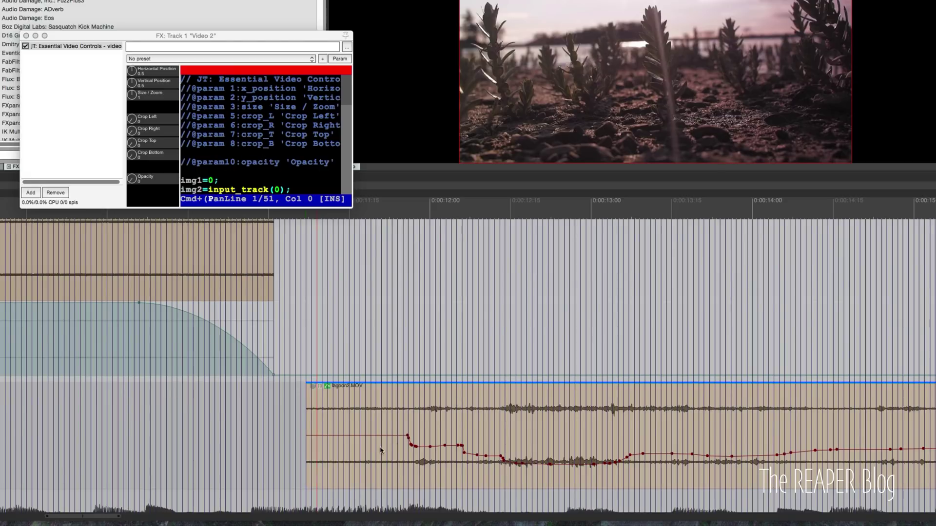
left_click(361, 401)
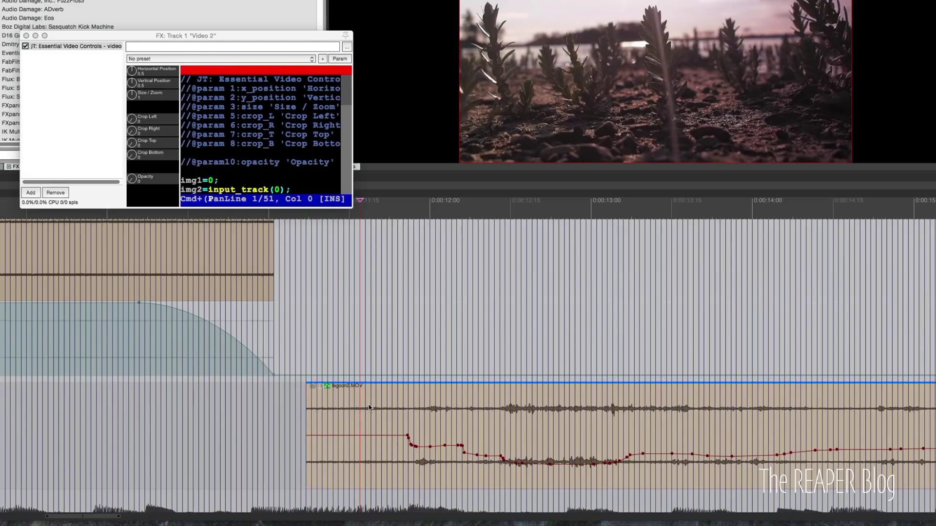
left_click_drag(374, 398, 374, 268)
Fade the opacity in with a curve from 0 at lagoon2.MOV's start at 0:00:11:07 to 1 at about 0:00:11:13.
left_click(317, 338)
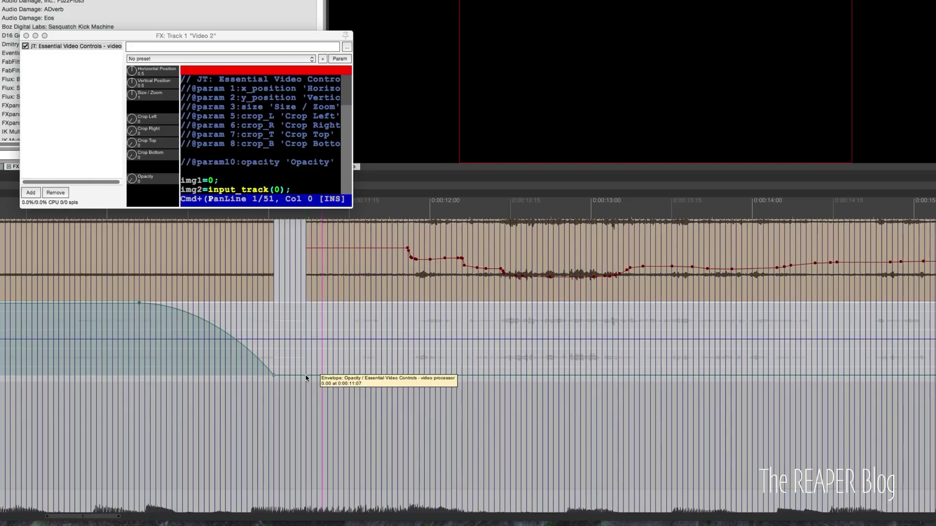
left_click_drag(349, 375, 338, 270)
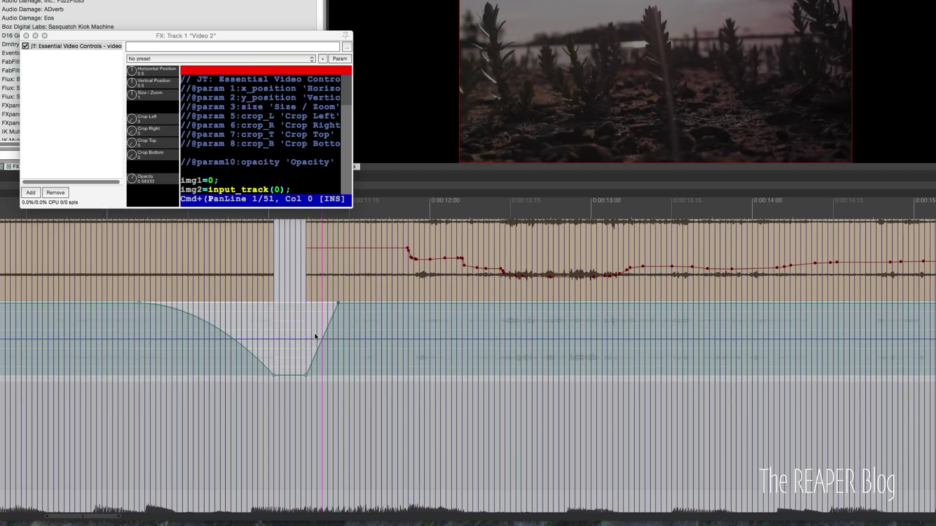
left_click_drag(317, 353, 318, 345)
Play the dip to black on Video 2 from 0:00:10:02 twice, and inspect the gap between the clips at 0:00:11:03.
left_click(117, 336)
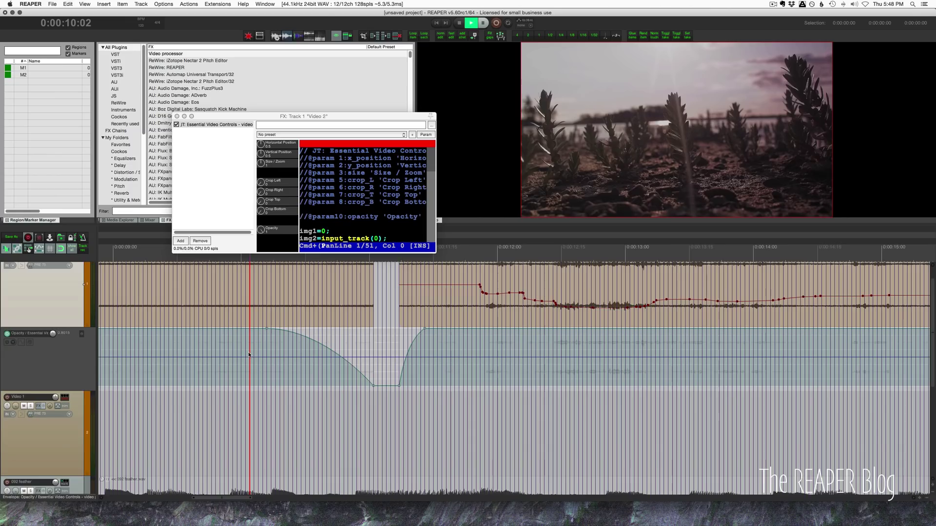
key("space")
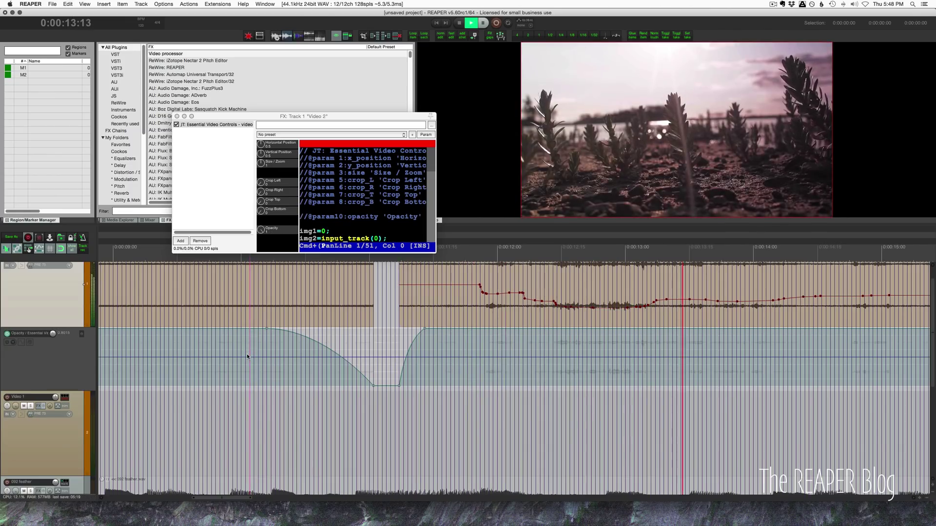
key("space")
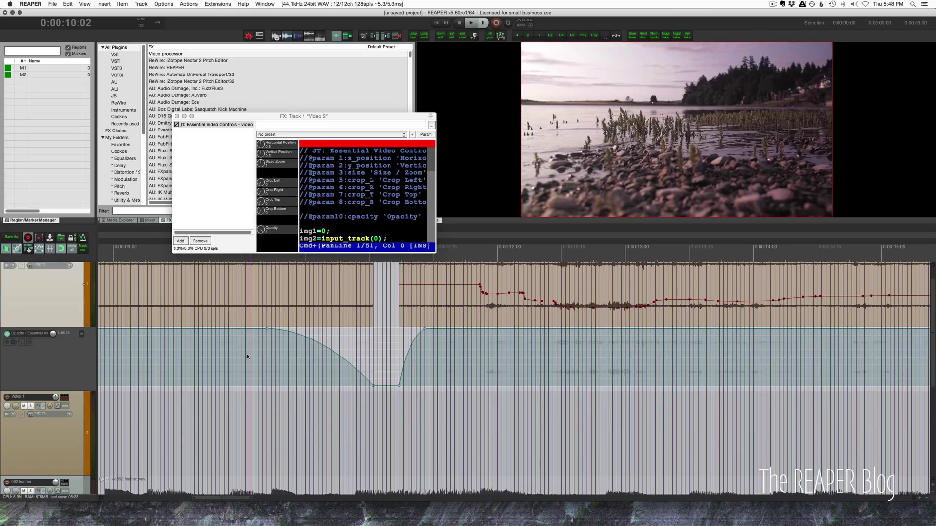
key("space")
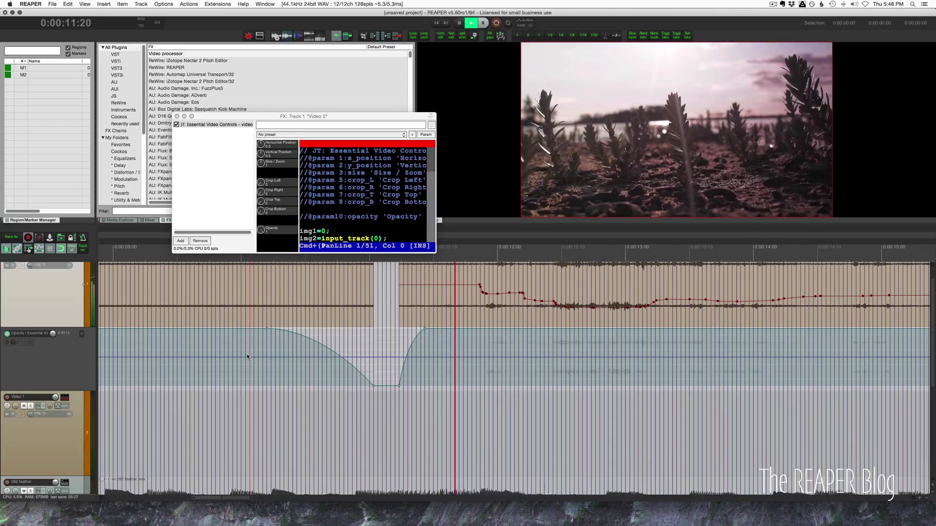
key("space")
left_click(431, 367)
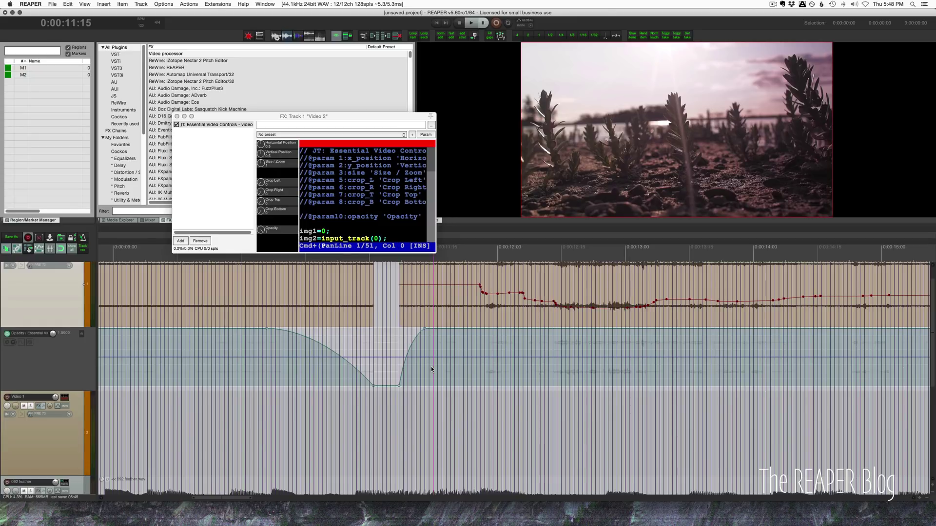
scroll(431, 368, "down", 2)
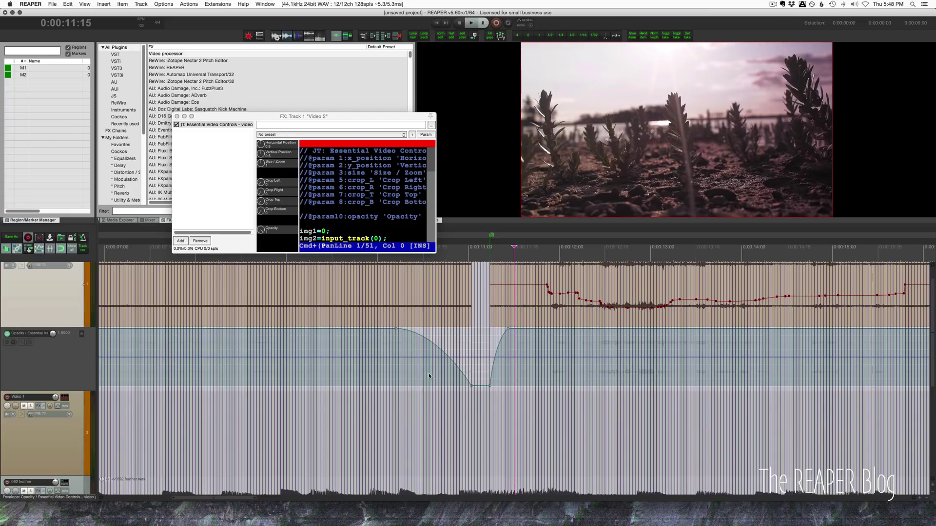
mouse_move(477, 386)
left_click(473, 299)
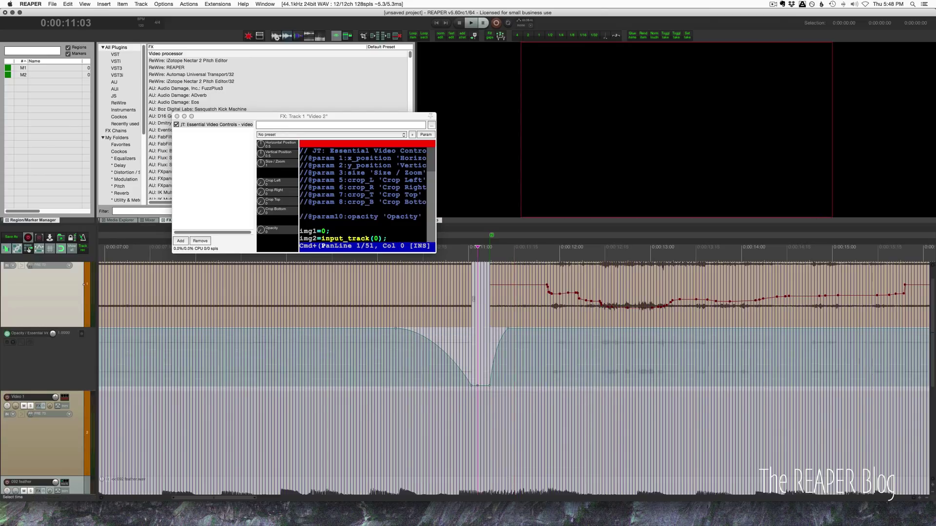
Return lagoon2.MOV to Video 1, and delete the fade points of the Video 2 opacity envelope before hiding it.
scroll(480, 321, "up", 3)
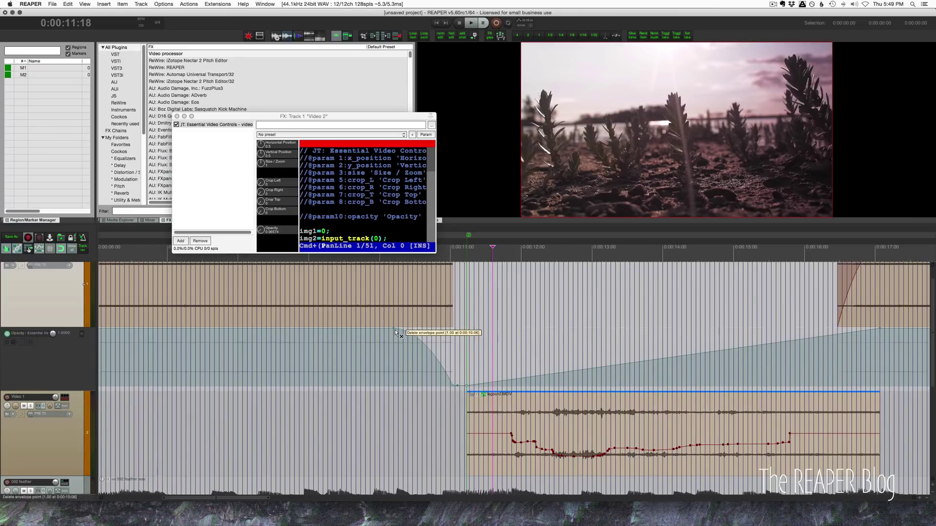
left_click(394, 329, "alt")
left_click(457, 386, "alt")
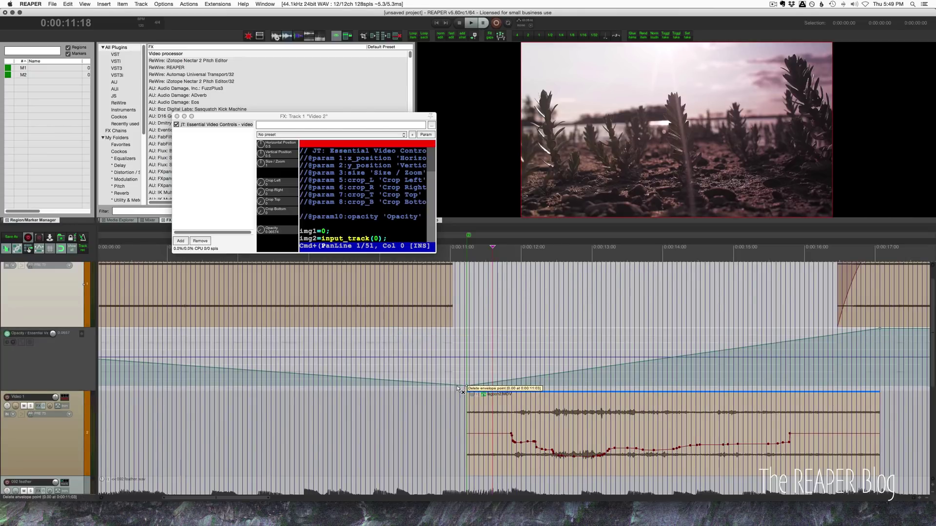
left_click(466, 385, "alt")
left_click(483, 361)
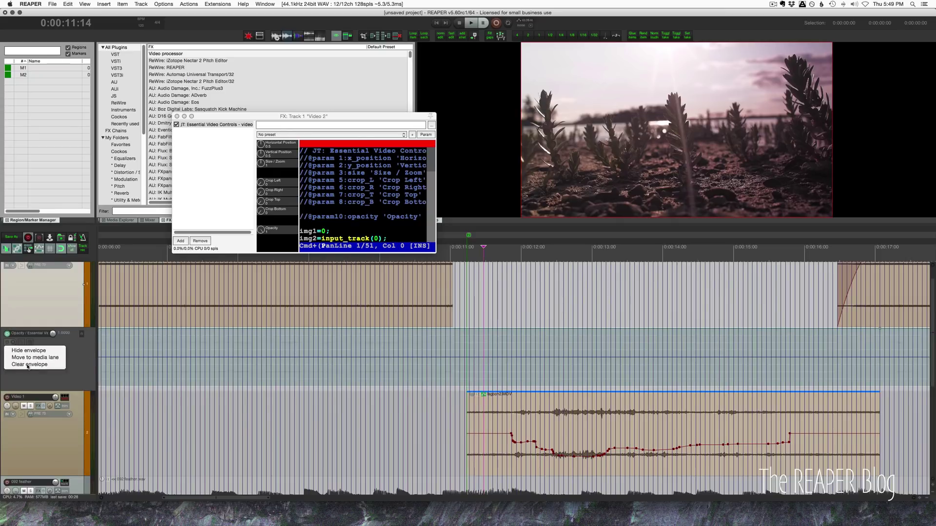
left_click(13, 344)
left_click(523, 170)
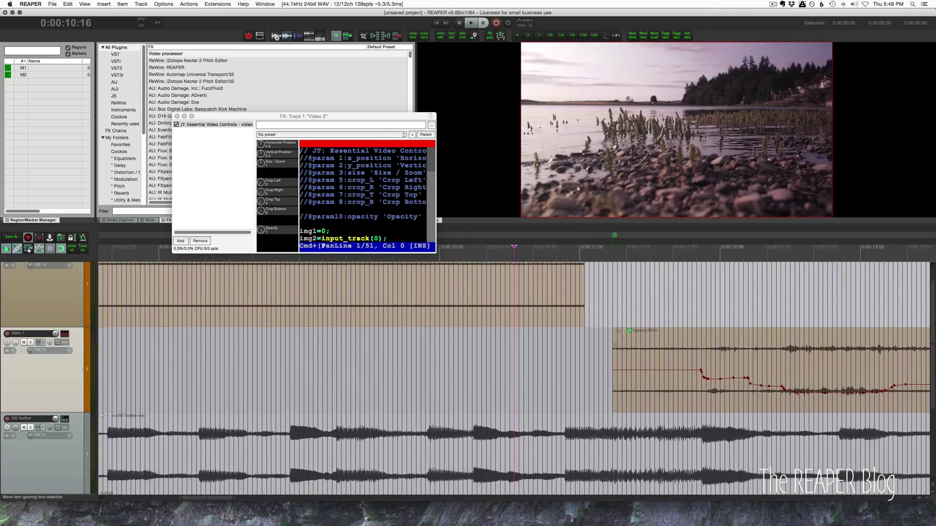
Overlap the clips by extending the first Video 2 clip to 0:00:11:07 and lagoon2.MOV's start back to 0:00:10:20, and add a marker at that start.
left_click_drag(585, 317, 612, 336)
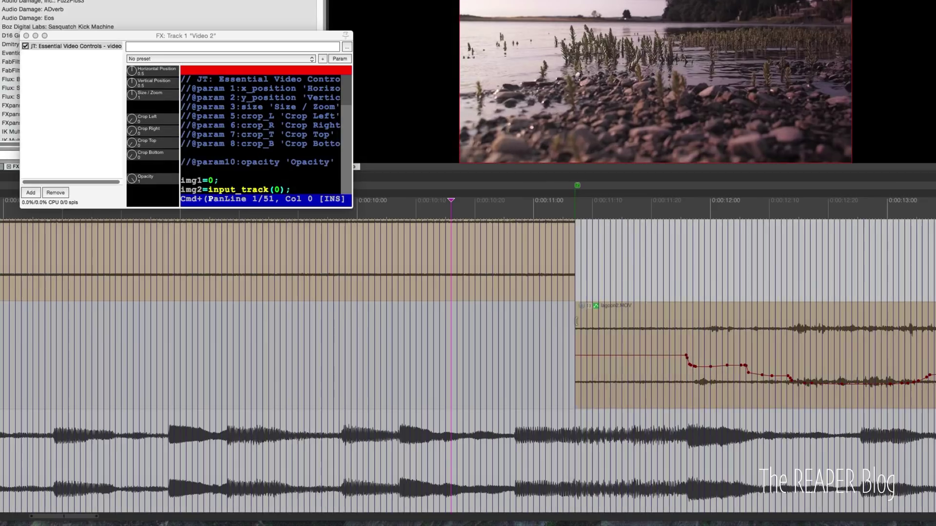
left_click_drag(613, 342, 543, 340)
left_click_drag(487, 318, 464, 318)
left_click(470, 245)
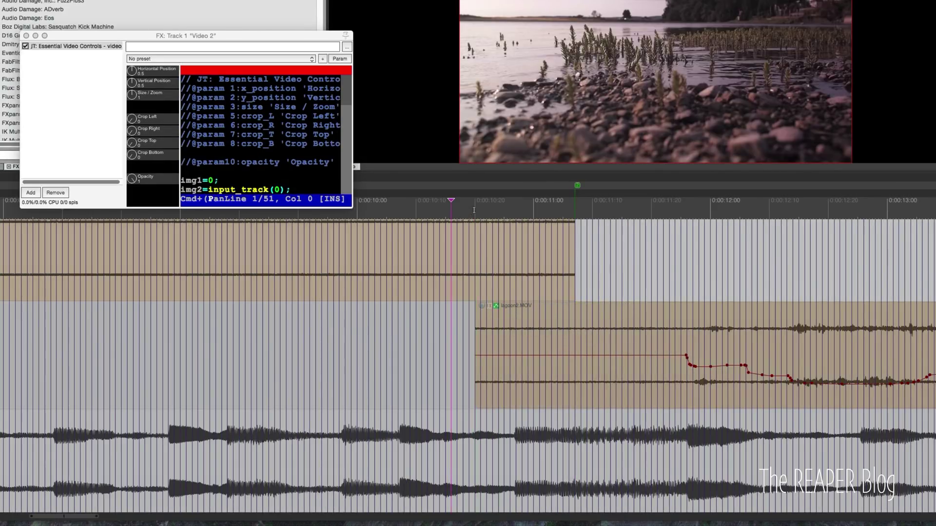
key("m")
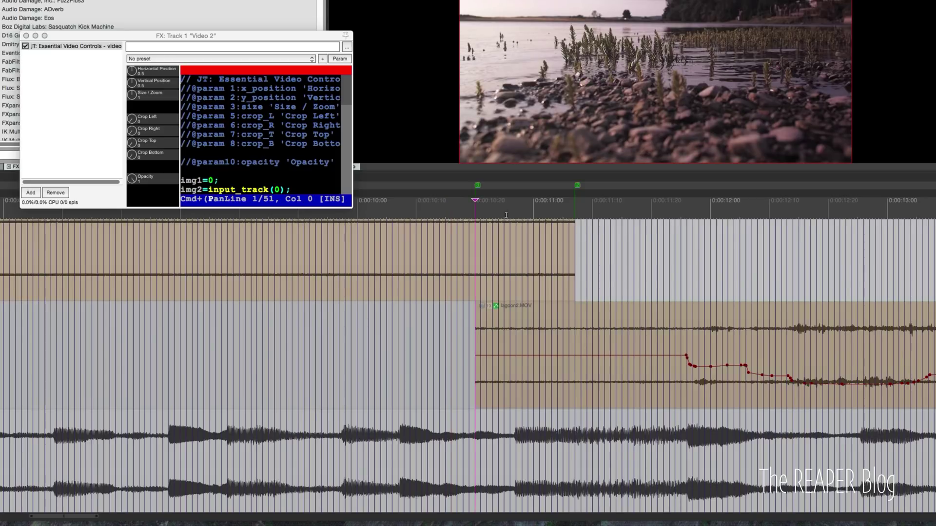
Shift the Video 2 picture sideways over lagoon2.MOV by lowering Horizontal Position in the Essential Video Controls to 0.04.
scroll(481, 266, "right", 2)
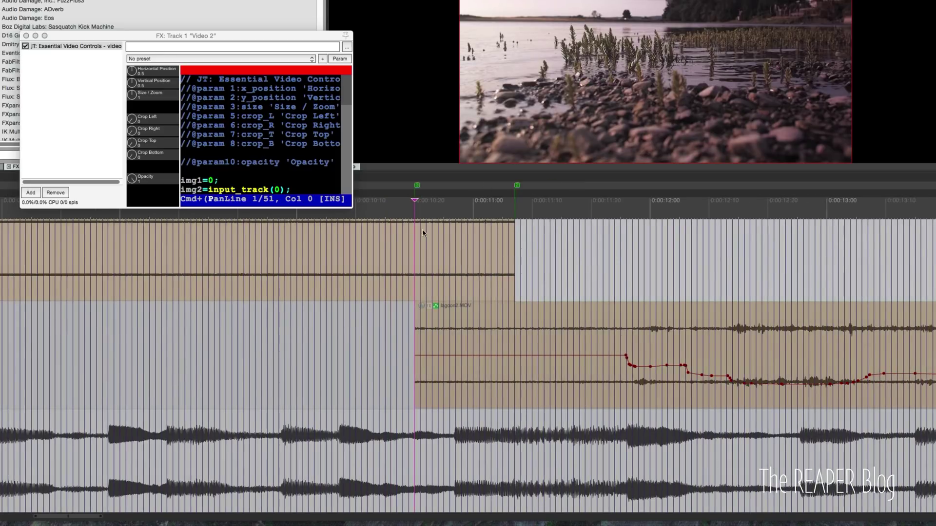
left_click_drag(182, 36, 163, 12)
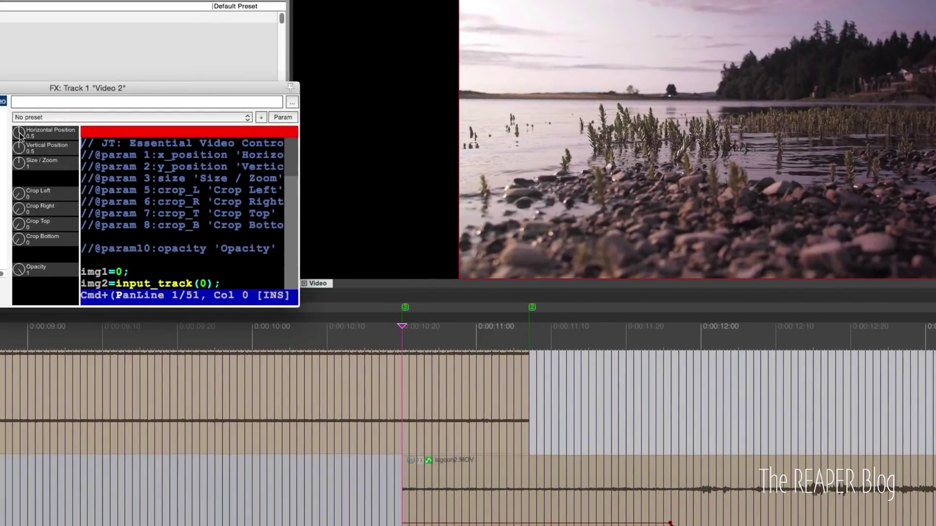
left_click_drag(23, 135, 25, 163)
double_click(29, 129)
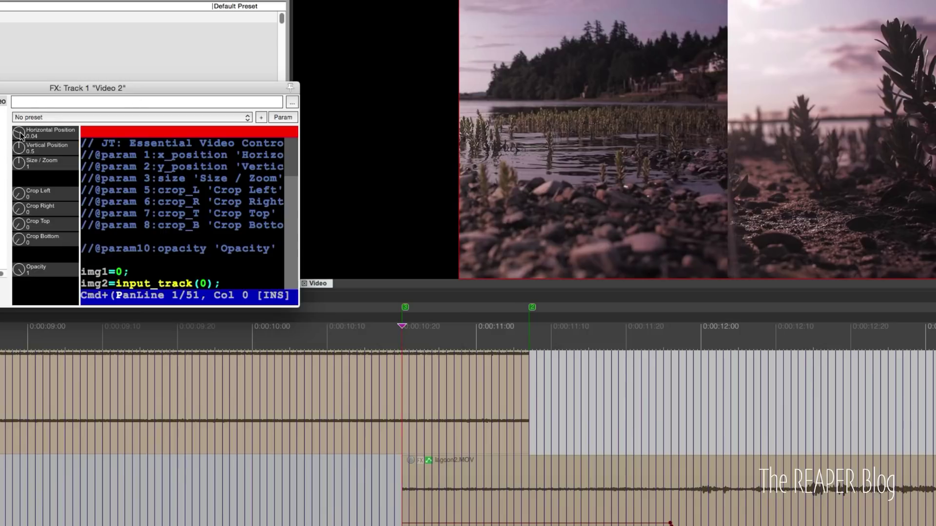
Show Video 2's Horizontal Position track envelope and ramp it from its centre at 0:00:10:20 down to its minimum at 0:00:11:07.
left_click(275, 116)
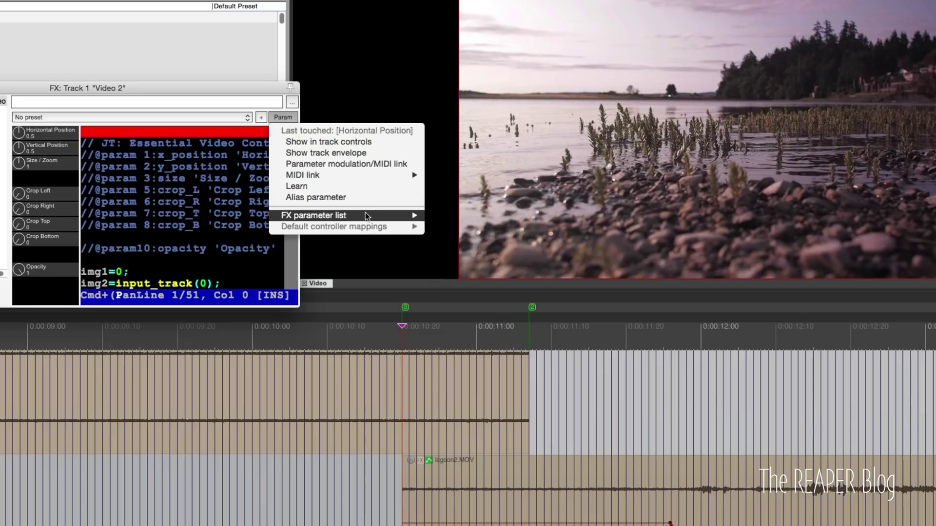
left_click(345, 153)
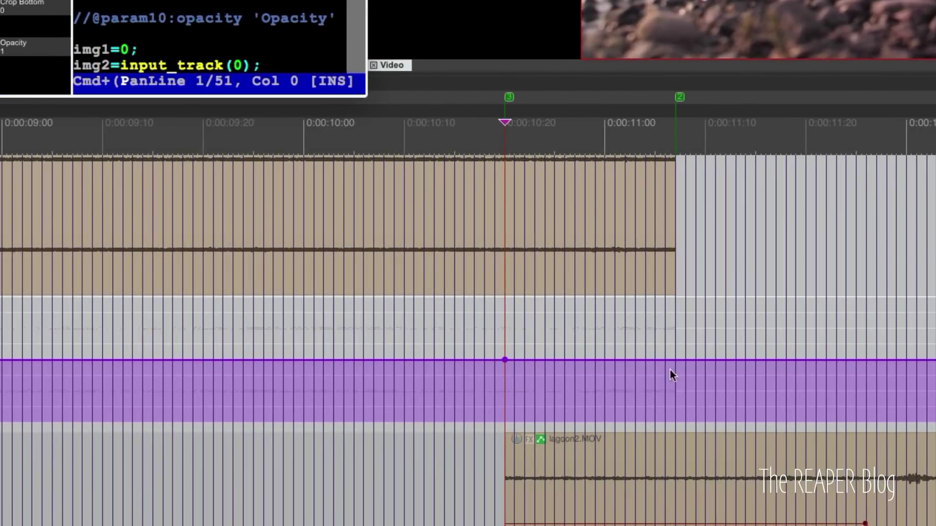
mouse_move(675, 360)
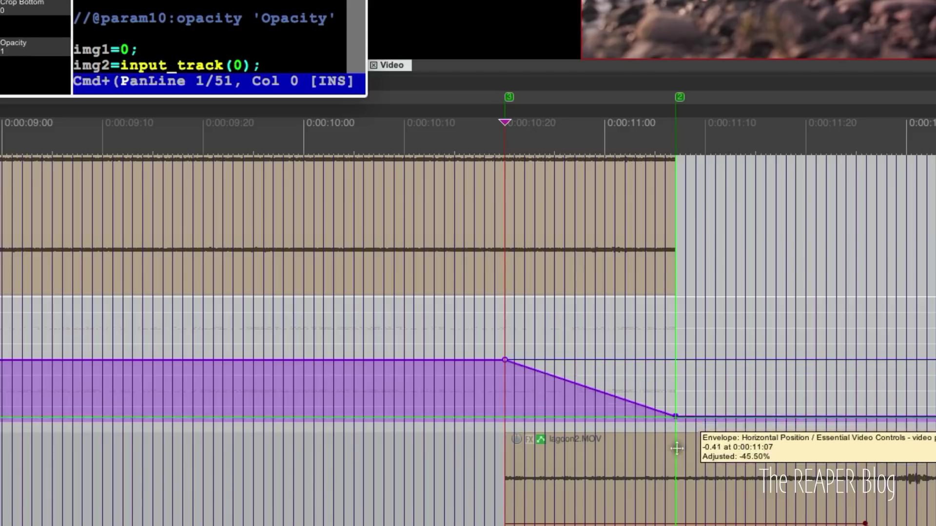
left_click_drag(677, 448, 677, 453)
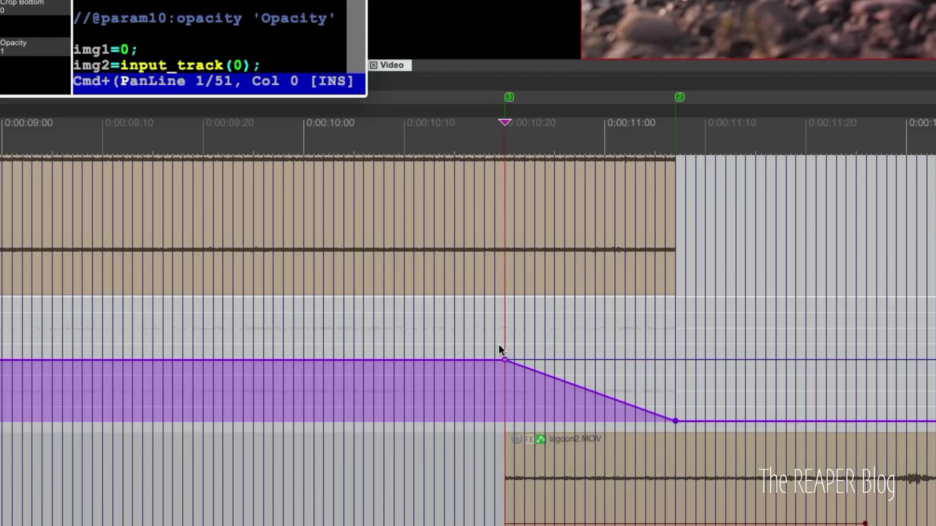
Play the horizontal slide transition from 0:00:10:15 to check how the Video 2 picture moves out.
left_click(449, 322)
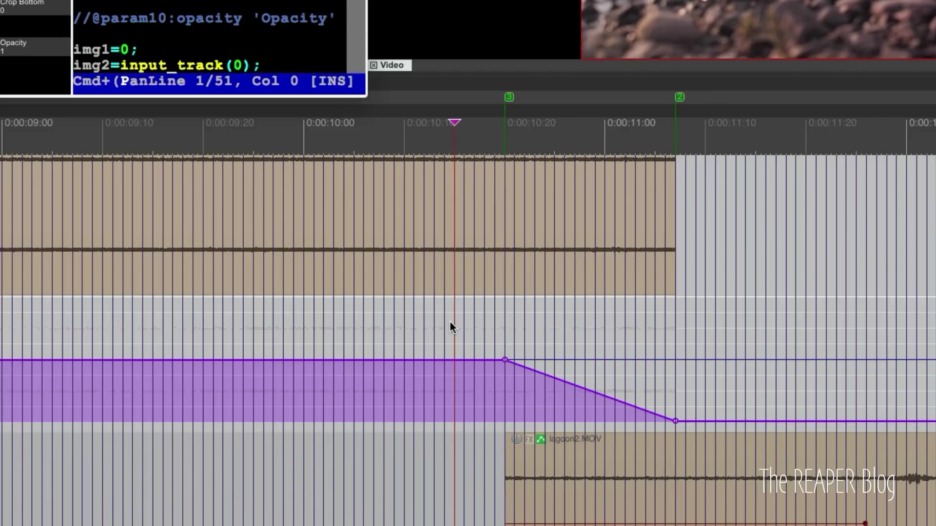
key("space")
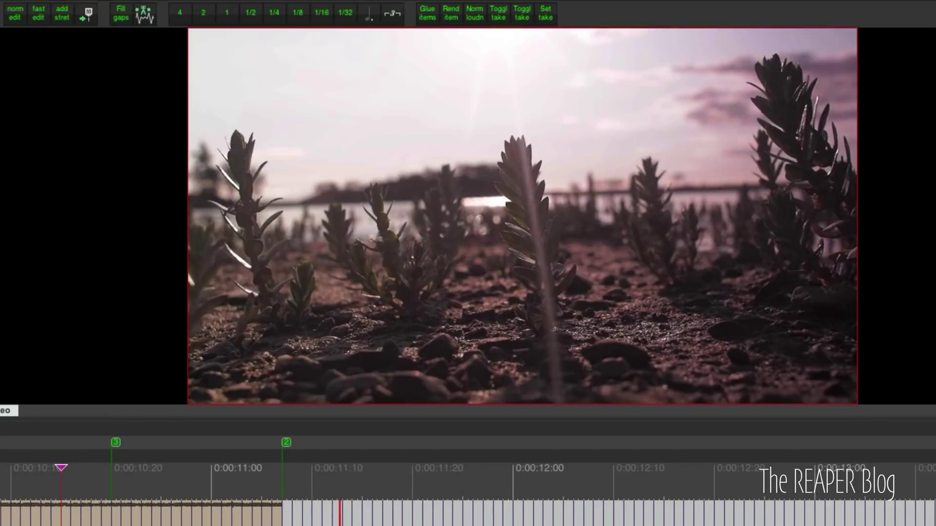
key("space")
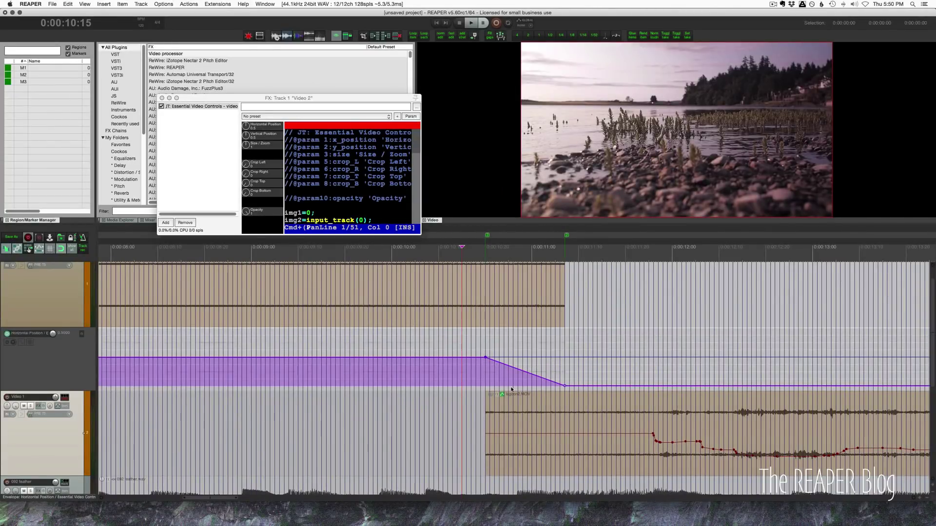
Change the Horizontal Position ramp between 0:00:10:20 and 0:00:11:07 to a smooth S-shaped curve with a slow start and end.
key("3")
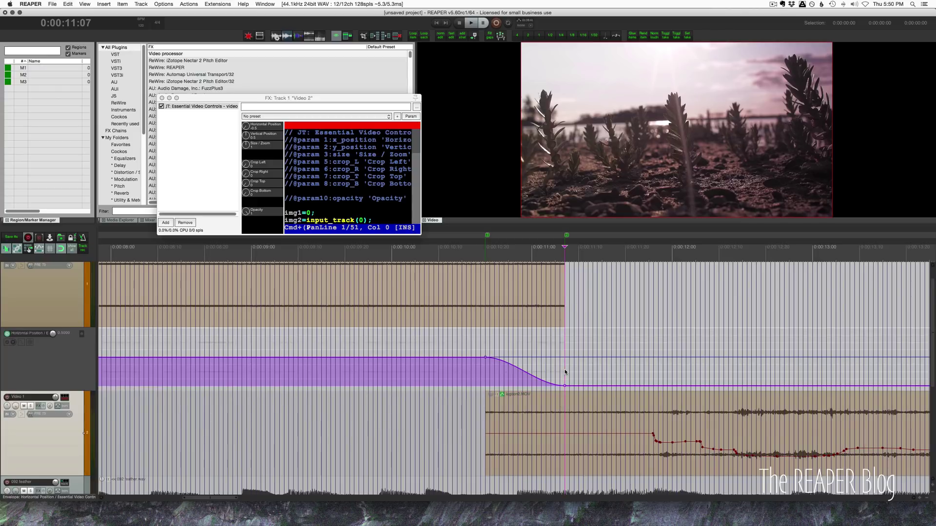
scroll(568, 385, "down", 1)
scroll(567, 385, "left", 1)
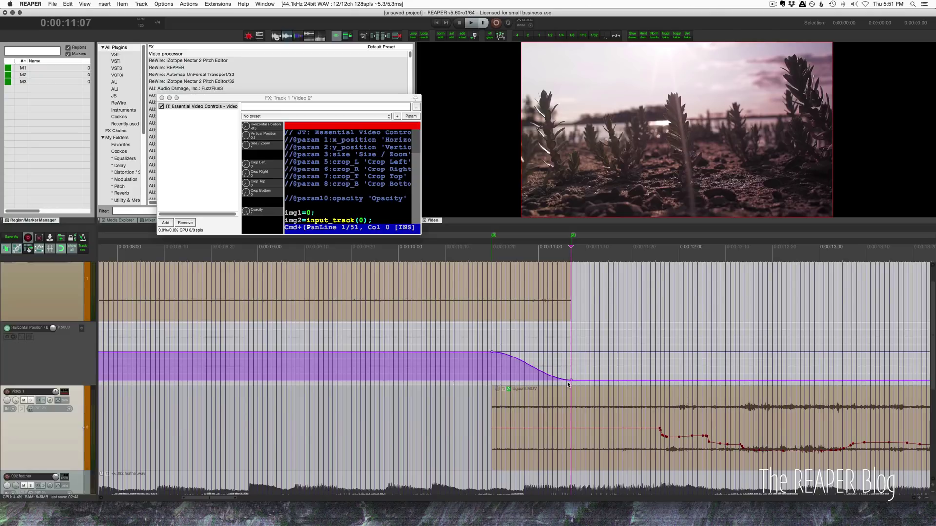
scroll(567, 385, "right", 2)
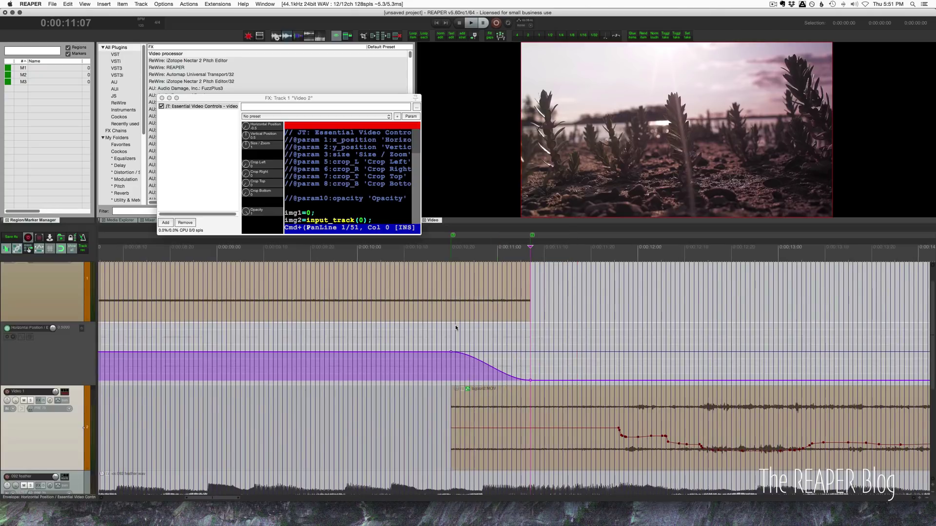
Raise the Horizontal Position envelope point at 0:00:11:07 to its maximum and play the reversed slide from 0:00:10:12.
left_click_drag(531, 380, 533, 303)
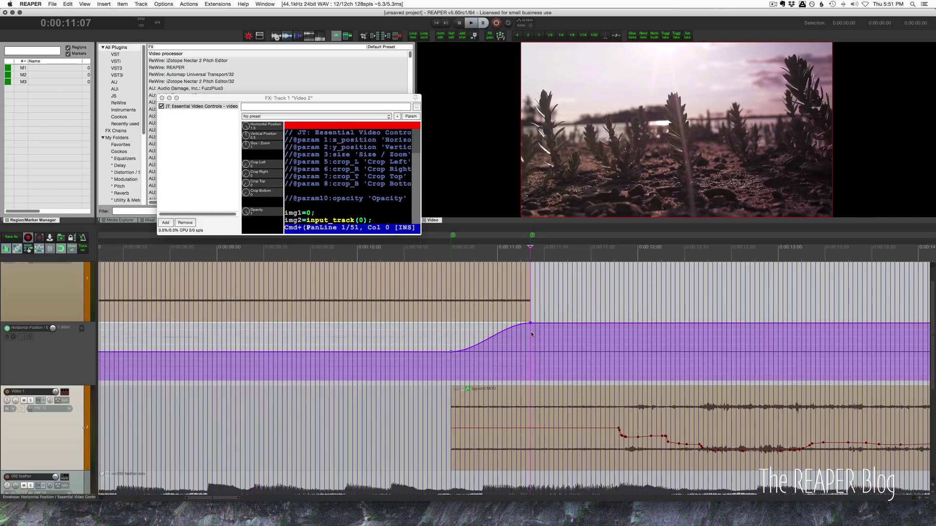
left_click(413, 334)
key("space")
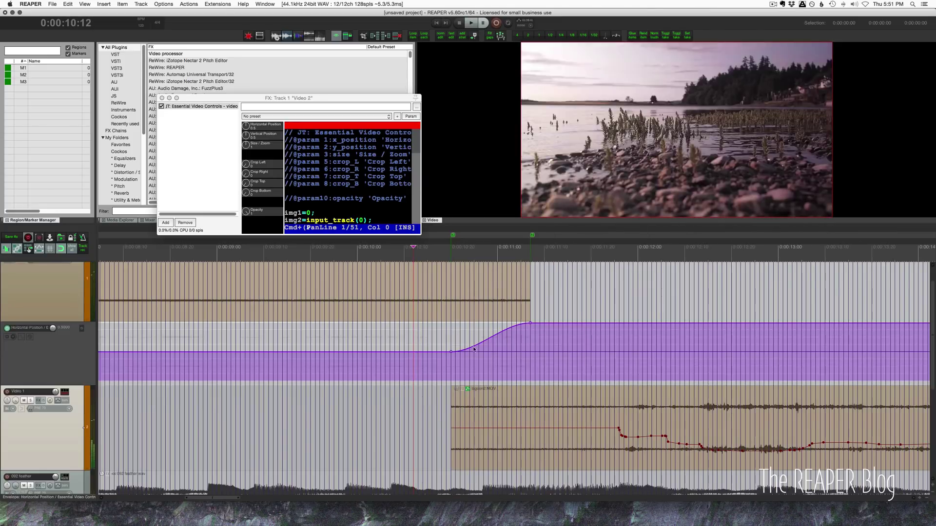
key("space")
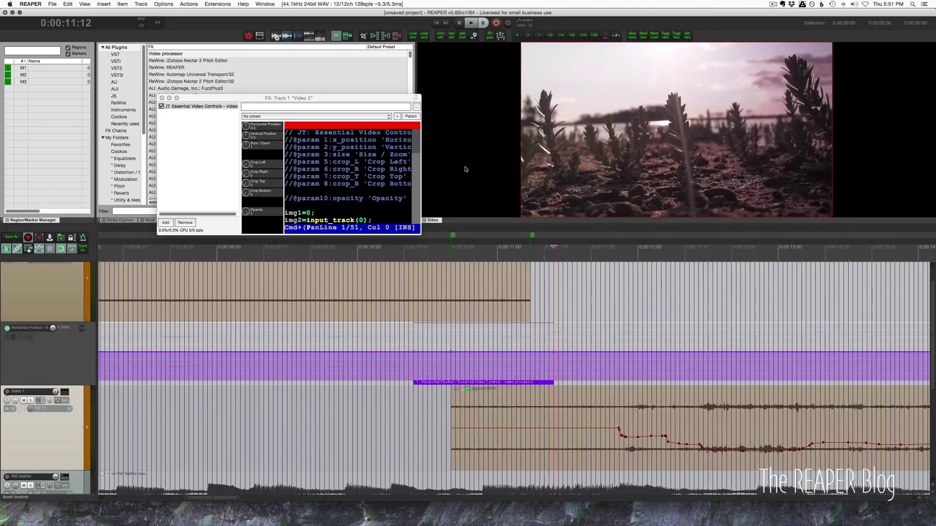
Test the crop parameters on Video 2 with the edit cursor at 0:00:10:25, and show the Crop Left track envelope.
left_click(473, 247)
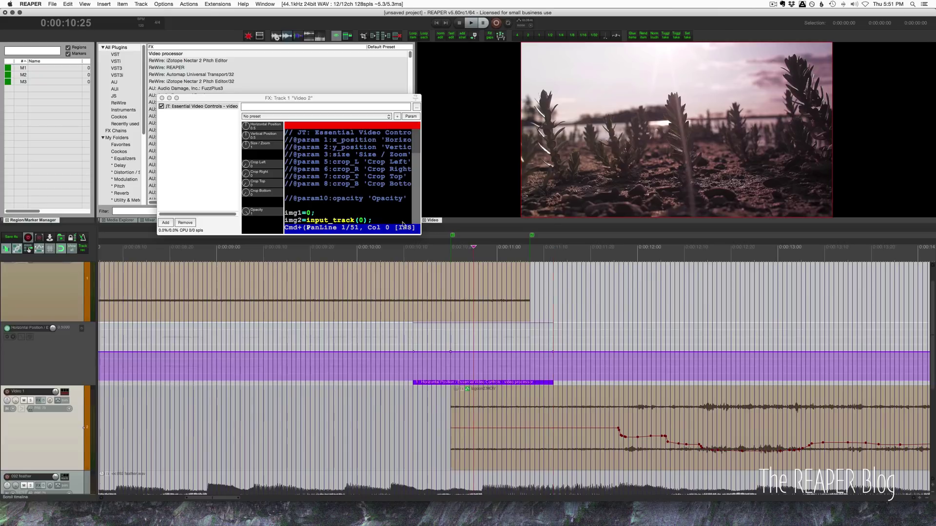
left_click(246, 145)
left_click(247, 125)
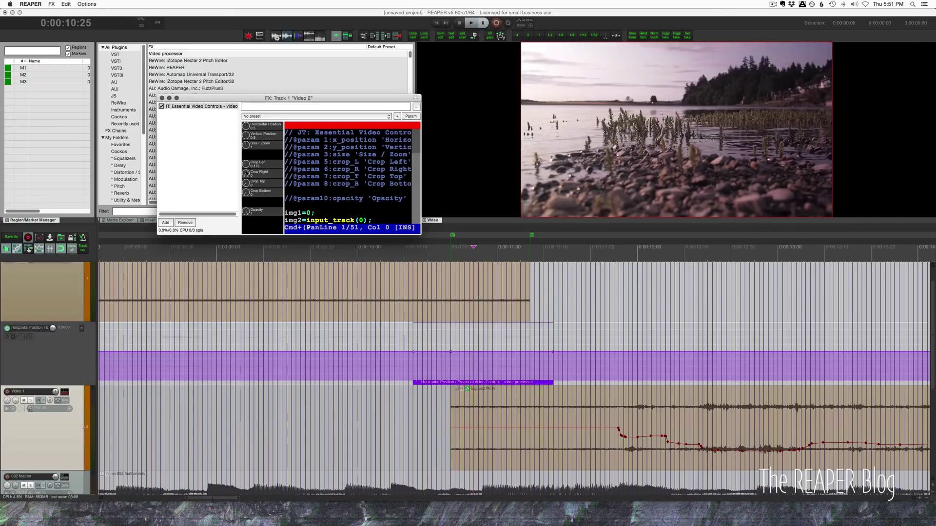
left_click_drag(246, 172, 246, 181)
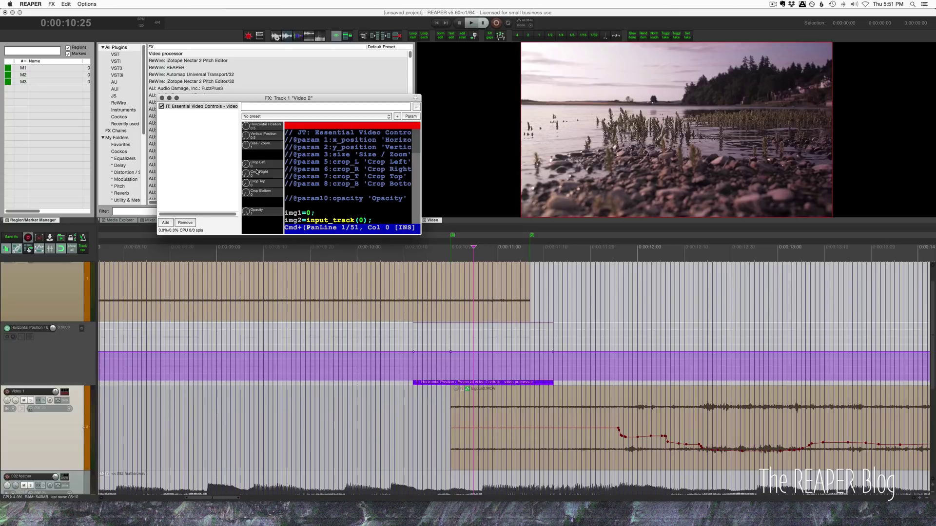
left_click(410, 116)
left_click(453, 139)
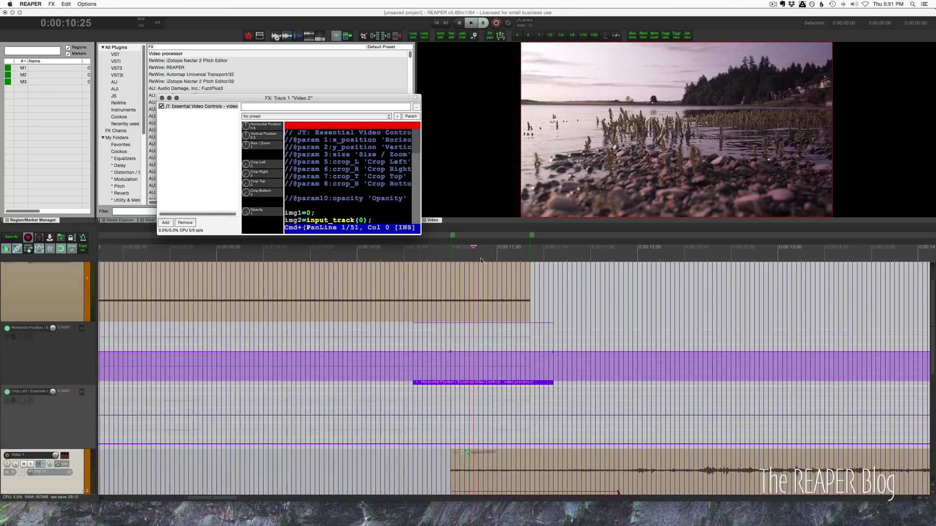
Ramp the Crop Left envelope from 0 at 0:00:10:20 to 1 at 0:00:11:07, and bend the segment into a fast-start curve.
left_click(452, 442)
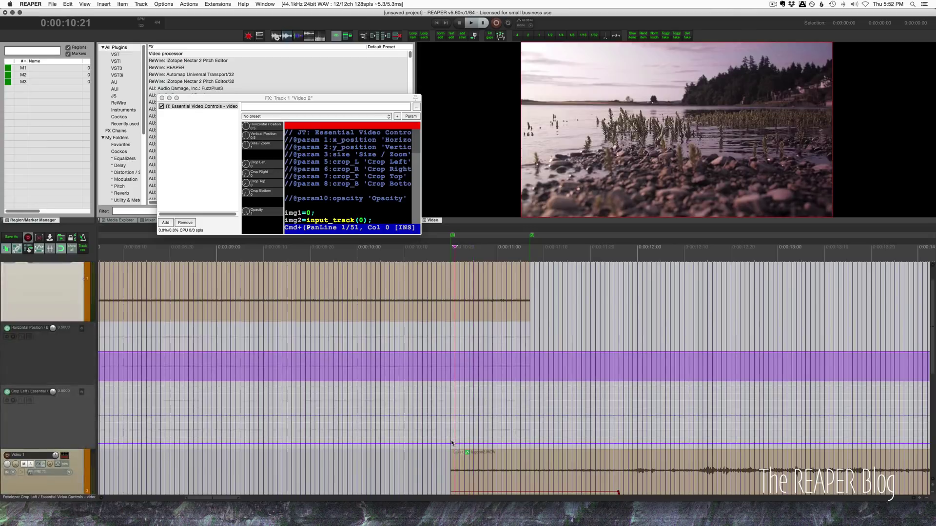
left_click(452, 442)
left_click(451, 444)
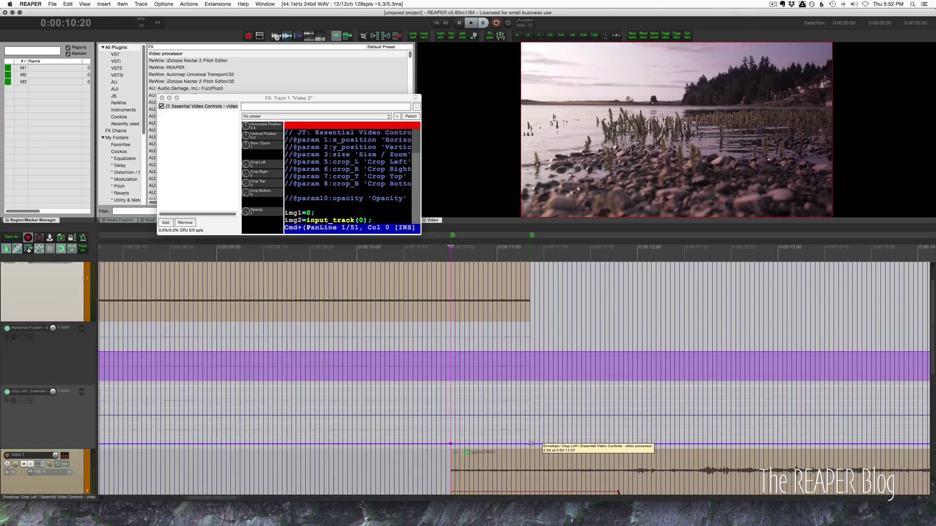
left_click_drag(531, 444, 530, 334)
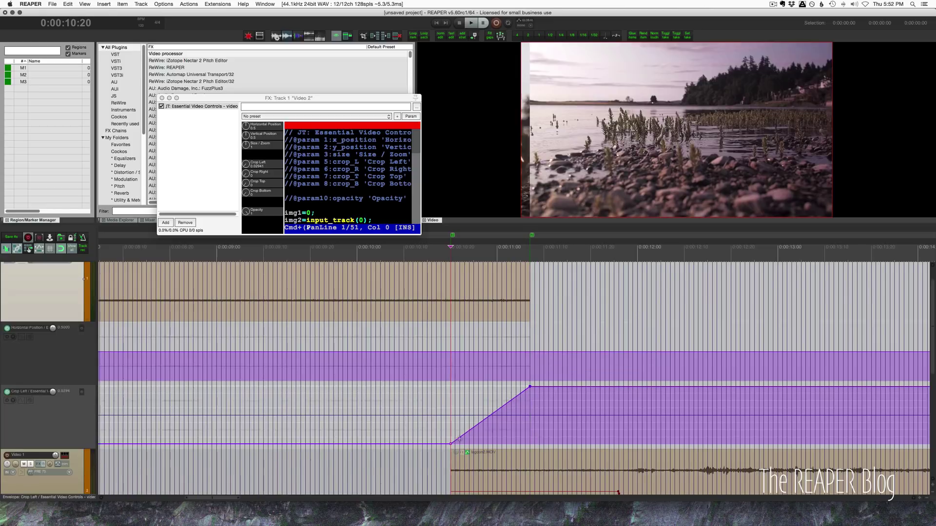
left_click_drag(483, 414, 342, 412)
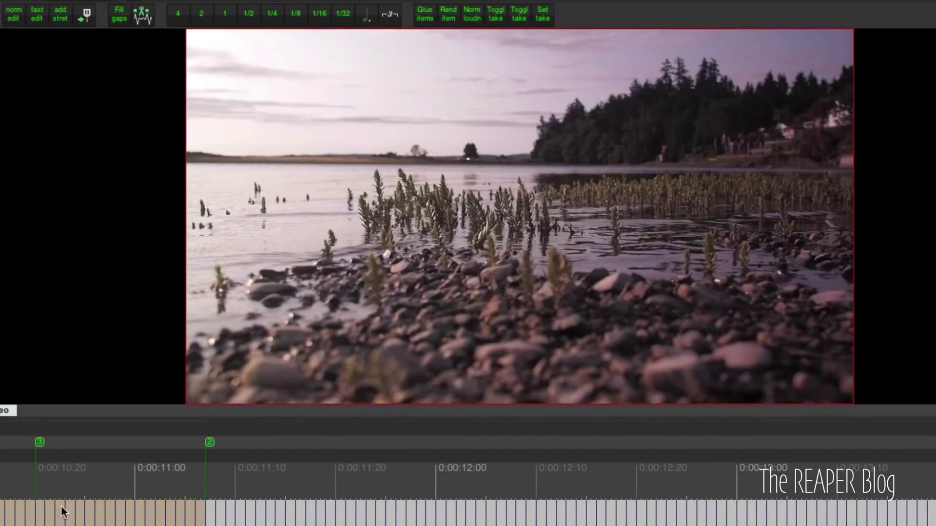
left_click(84, 485)
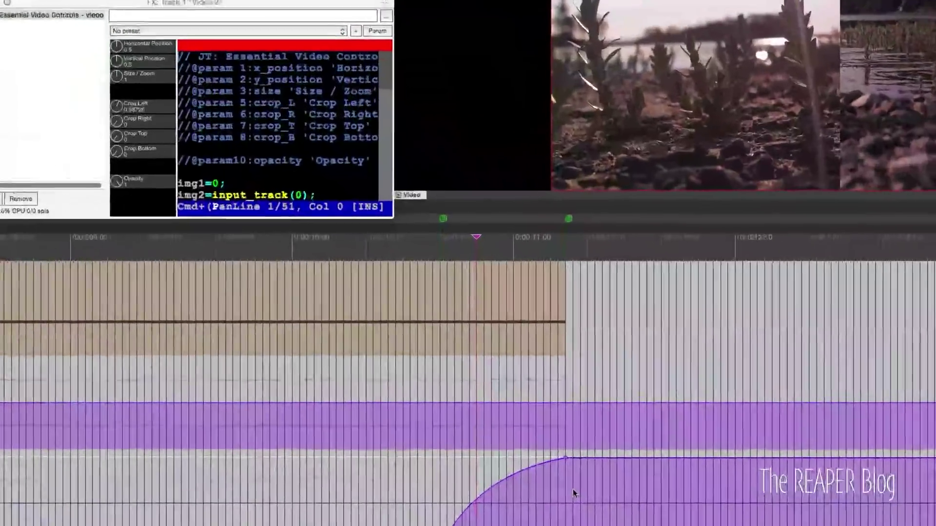
Show the Crop Bottom track envelope and ramp it from 0 at 0:00:10:20 to 1 at 0:00:11:07 with an upward-bent curve.
scroll(535, 410, "up", 3)
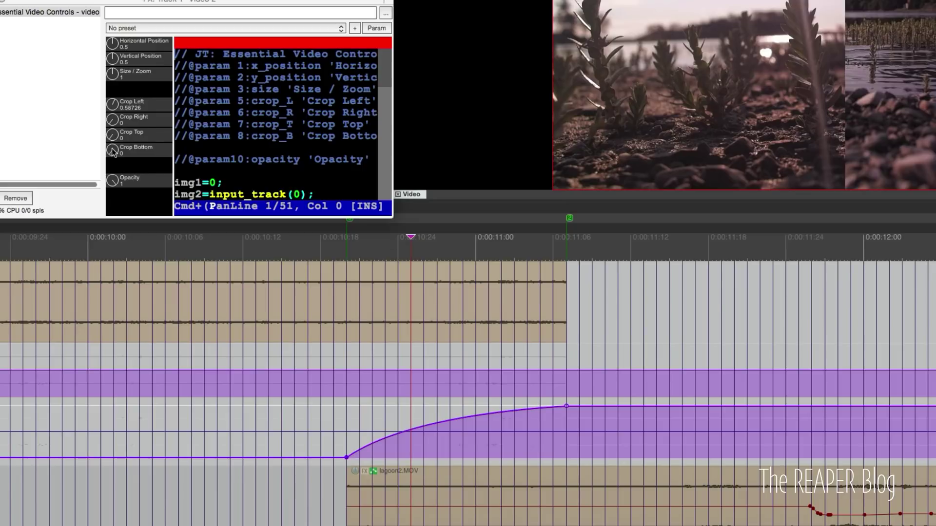
left_click(379, 28)
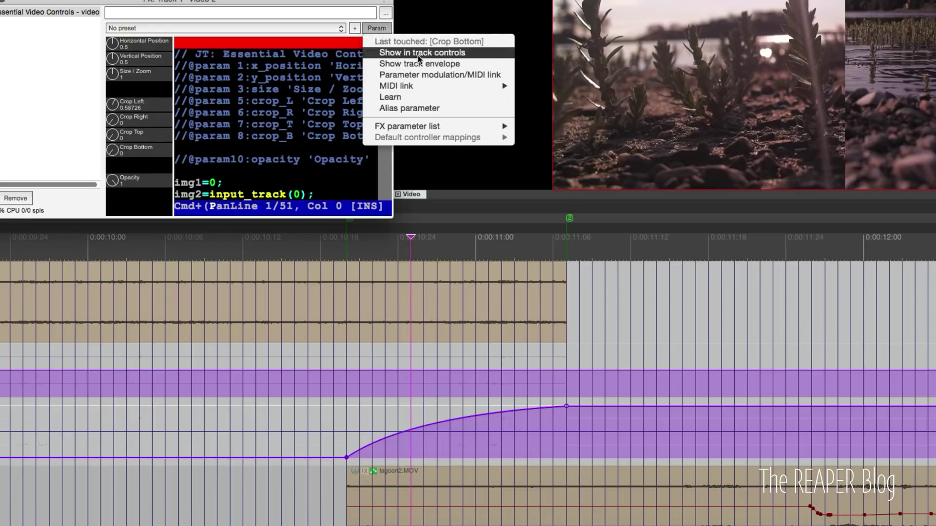
left_click(424, 69)
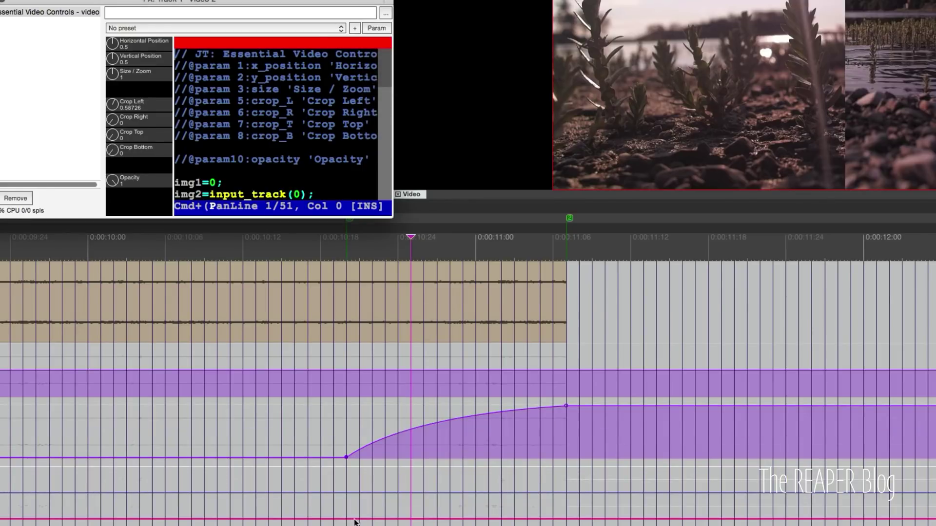
left_click(347, 519)
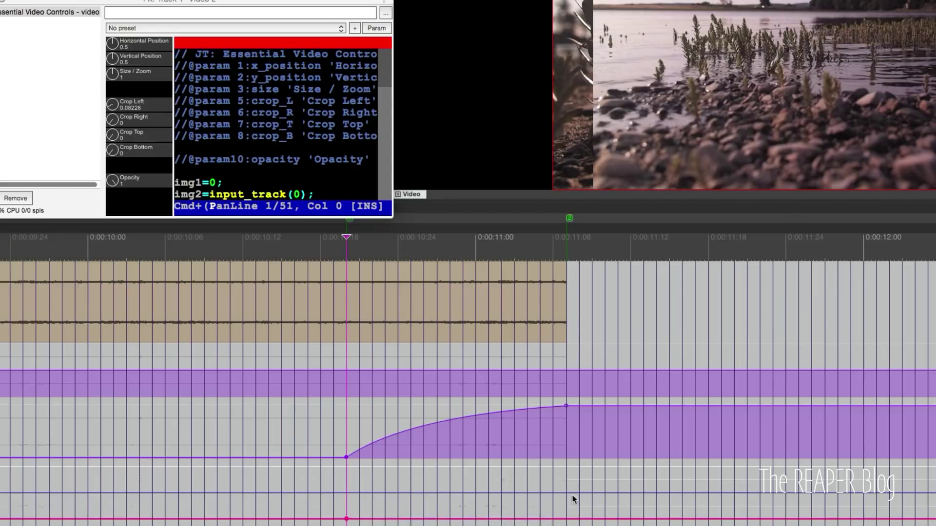
left_click(566, 519)
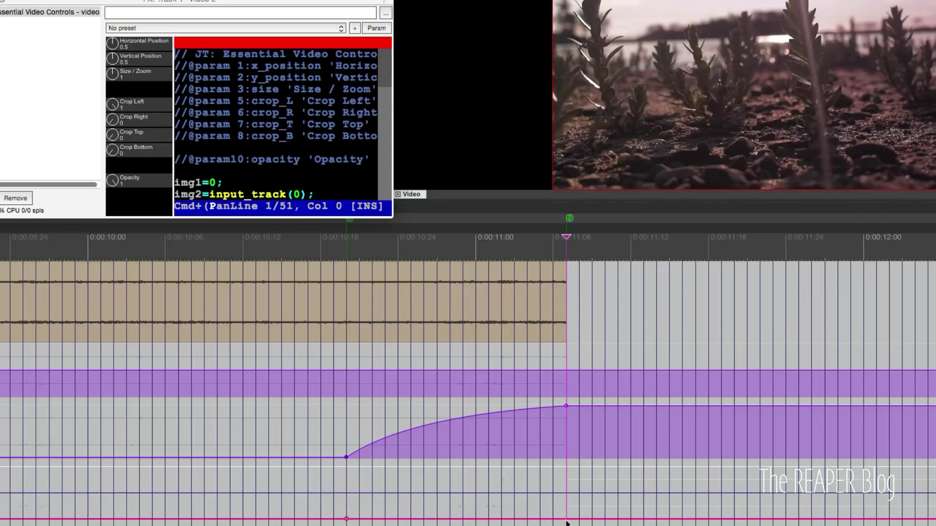
left_click_drag(566, 520, 568, 385)
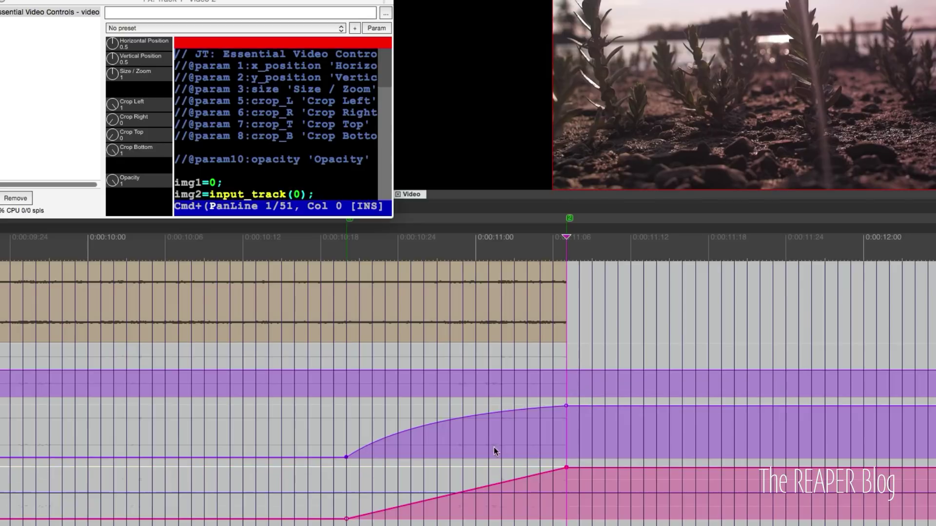
left_click_drag(456, 493, 455, 468)
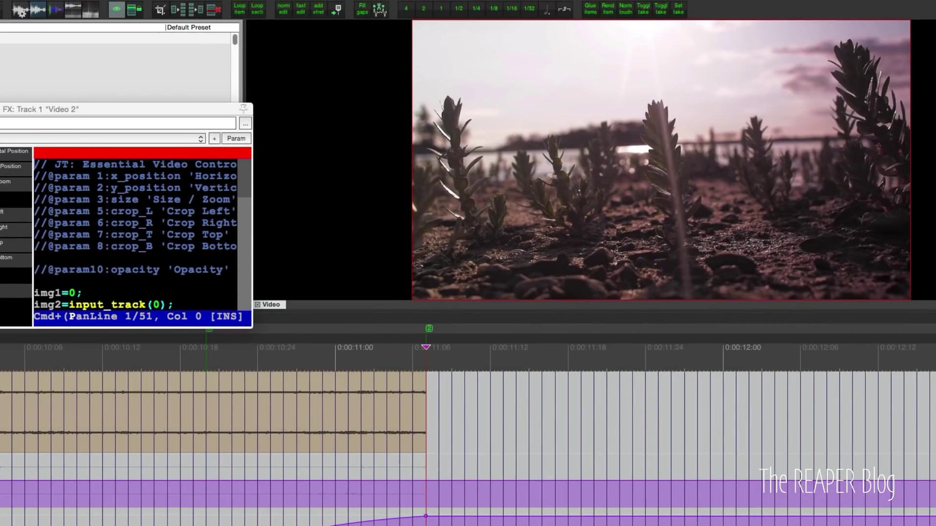
Check the combined Crop Left and Crop Bottom wipe at several points of the overlap, and play it from 0:00:10:15.
left_click(336, 355)
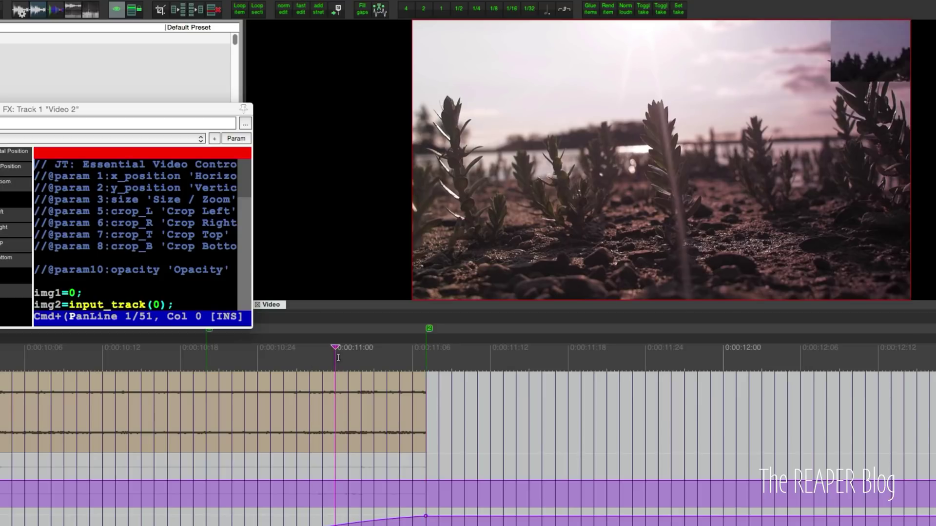
left_click(385, 366)
left_click(285, 361)
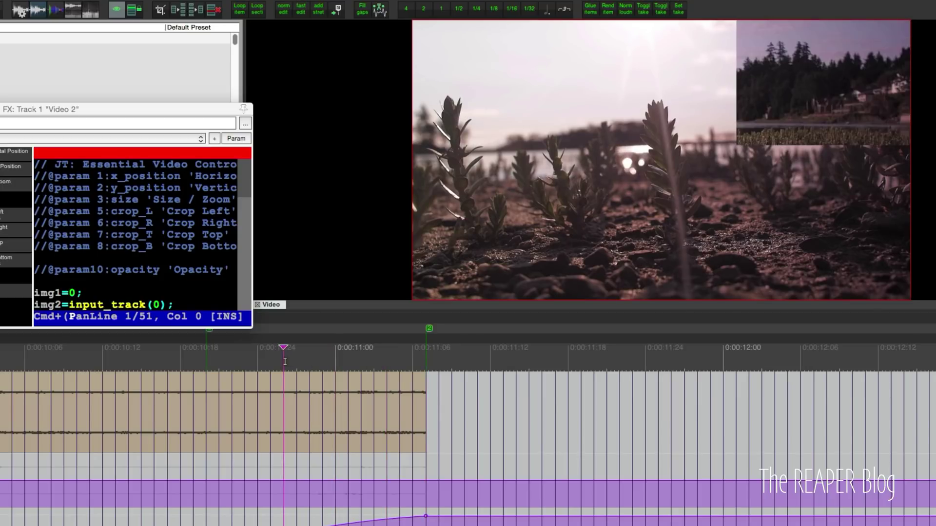
left_click(142, 361)
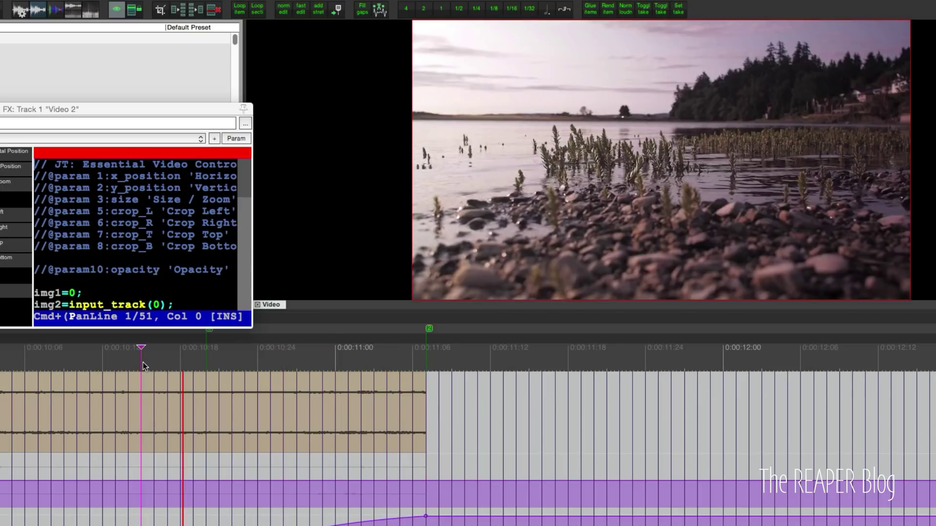
key("space")
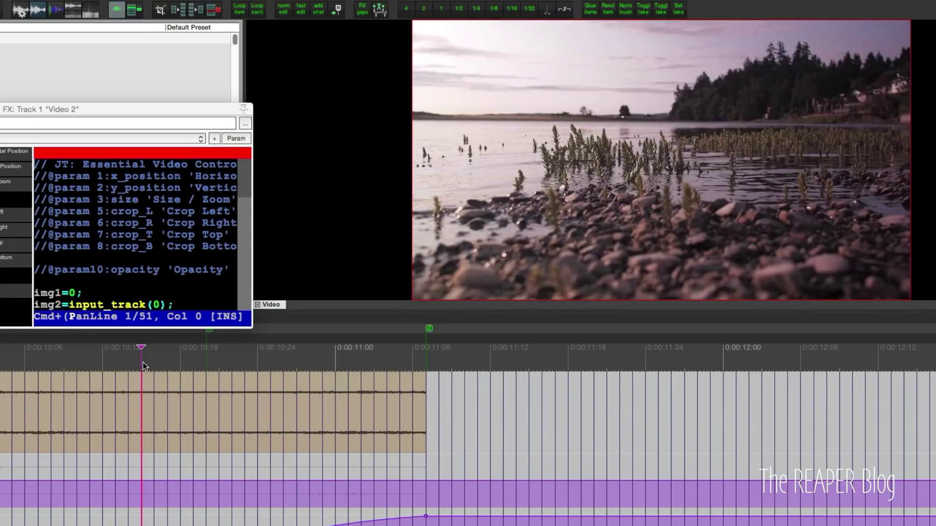
key("space")
key("space")
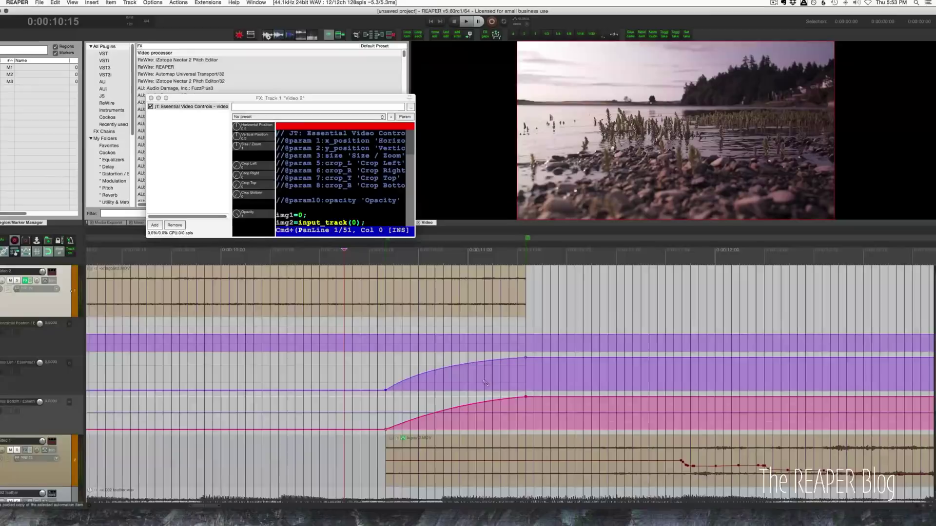
scroll(489, 382, "down", 2)
scroll(489, 383, "down", 1)
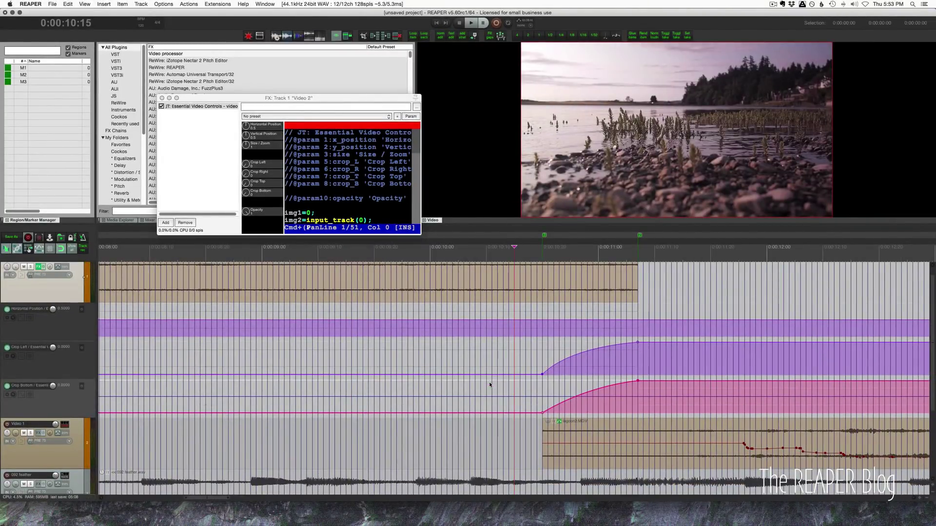
scroll(493, 385, "down", 3)
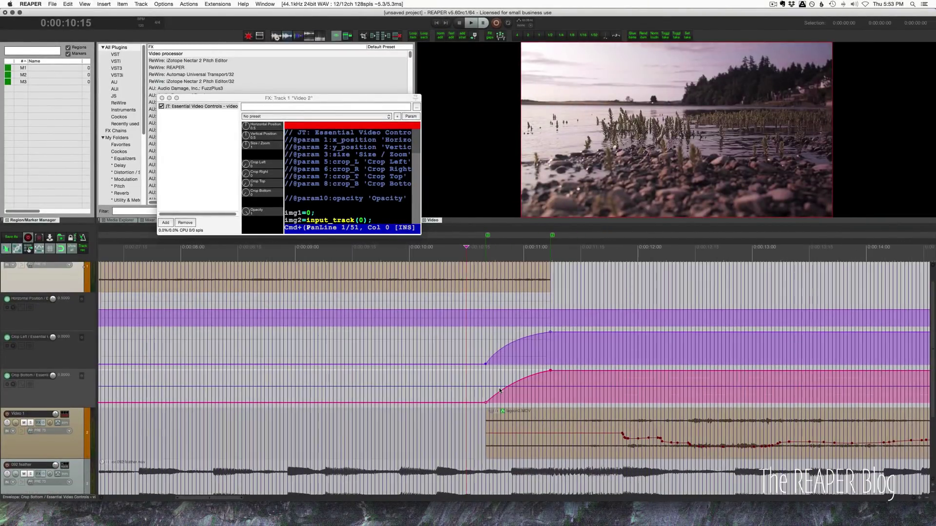
scroll(497, 388, "right", 5)
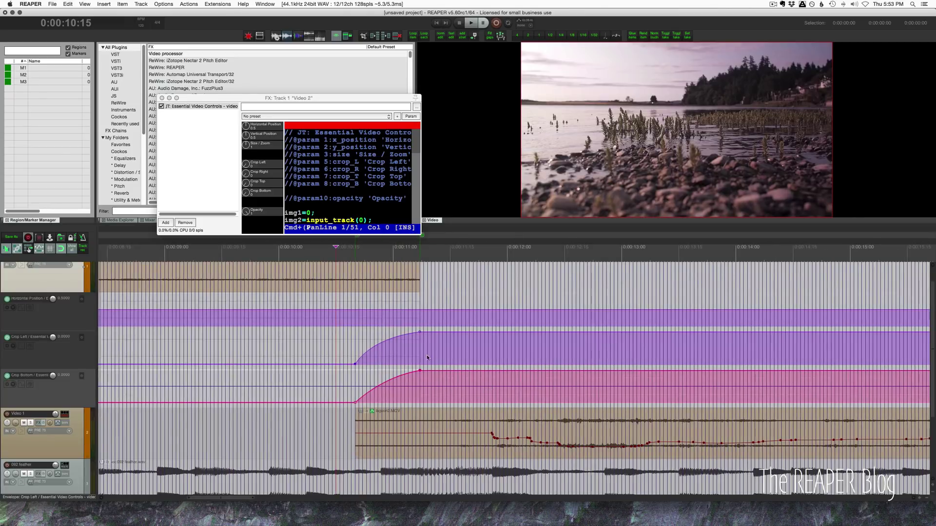
Remove the ramps from the Crop Left and Crop Bottom envelopes and place the edit cursor at 0:00:11:02.
left_click(74, 359)
key("Delete")
left_click(69, 396)
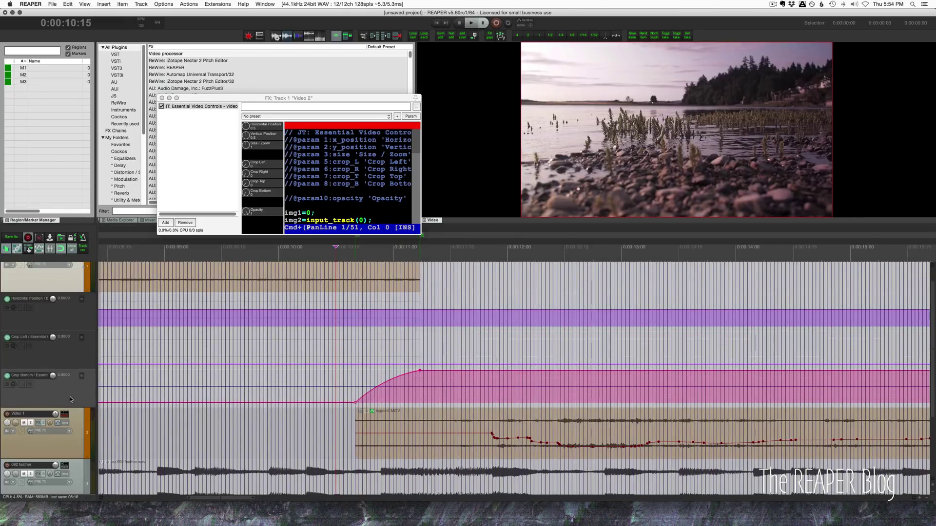
key("Delete")
left_click(399, 342)
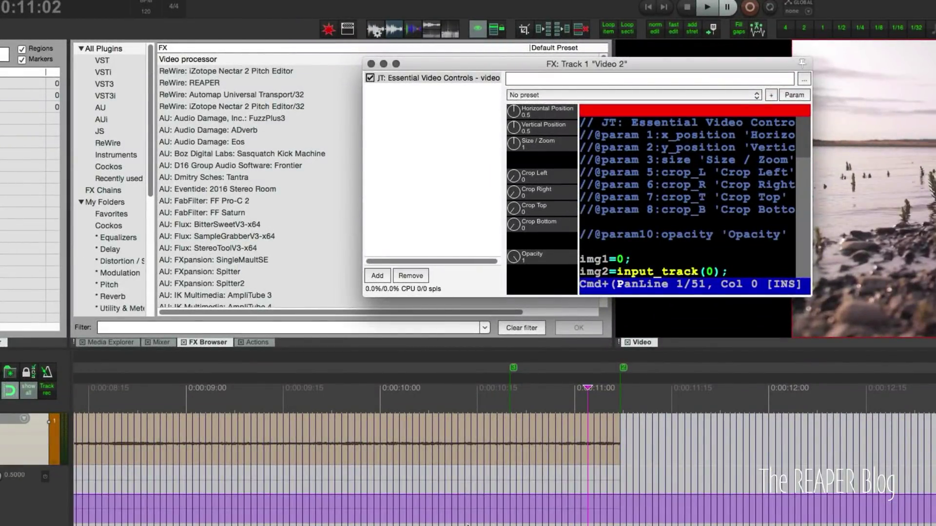
Search the media files for "white" and place white.png on the Video 2 track after the existing clip.
key("super+alt+x")
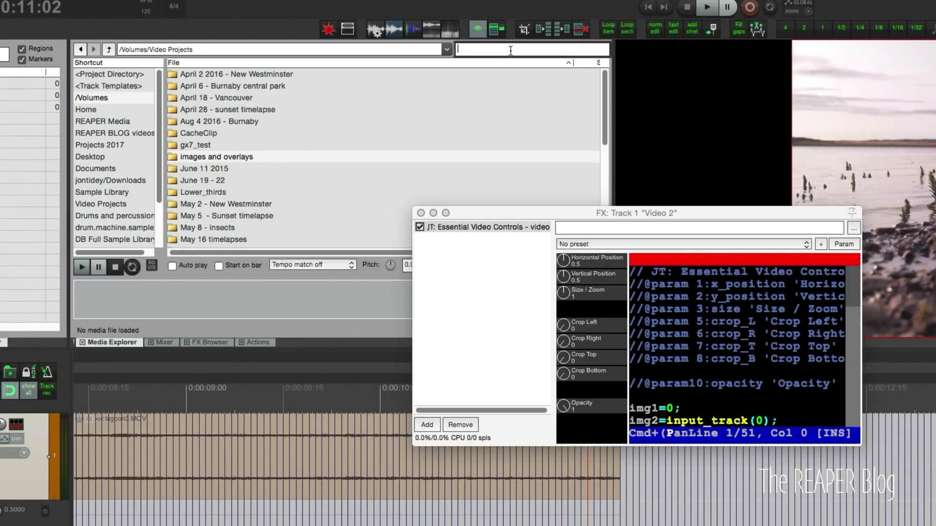
type("white")
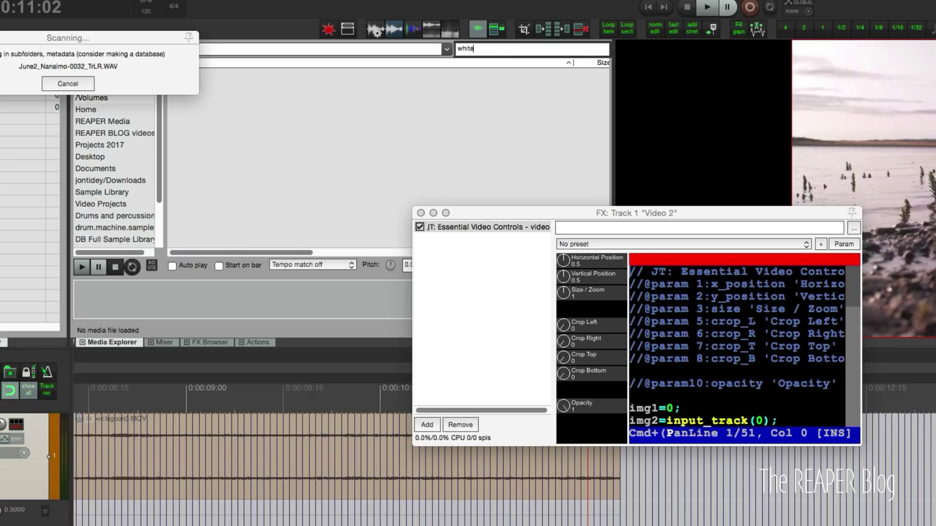
left_click(270, 109)
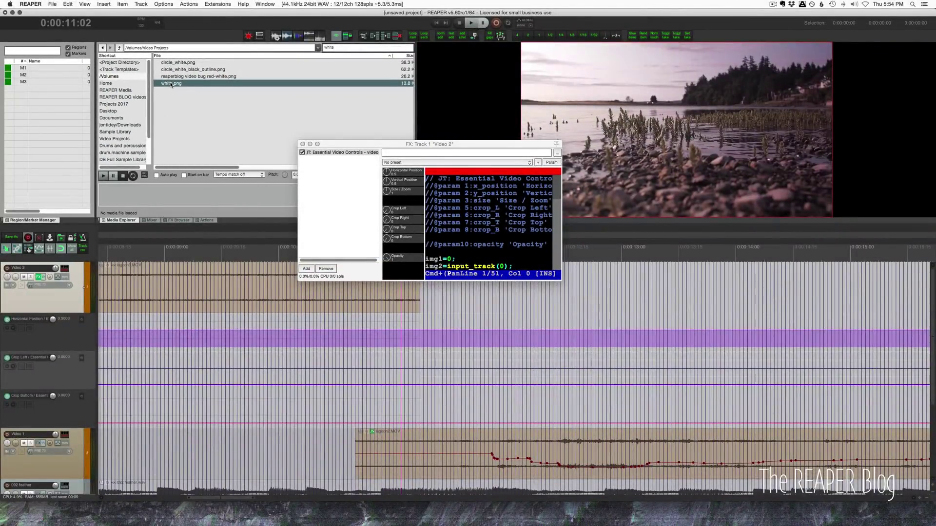
left_click_drag(198, 110, 445, 336)
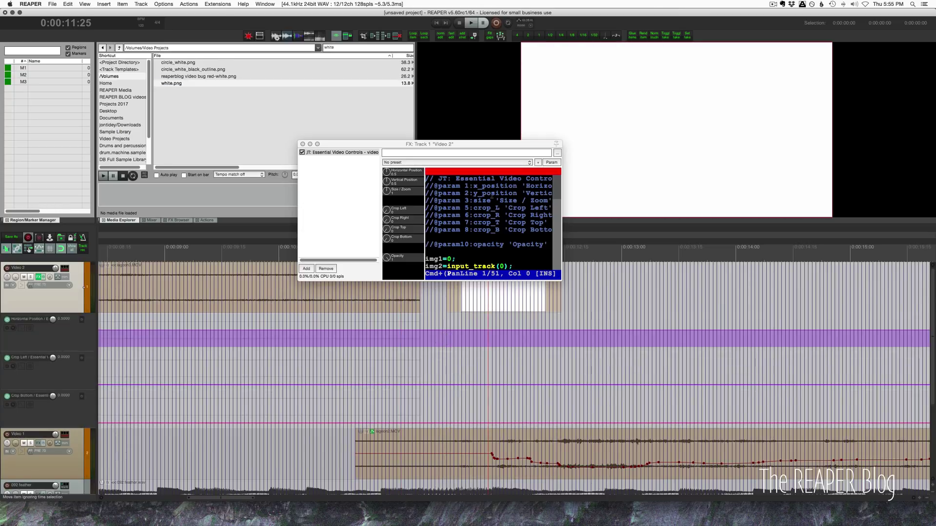
Close the Video 2 effects window and trim the start of lagoon2.MOV on Video 1 to 0:00:11:13.
left_click(302, 145)
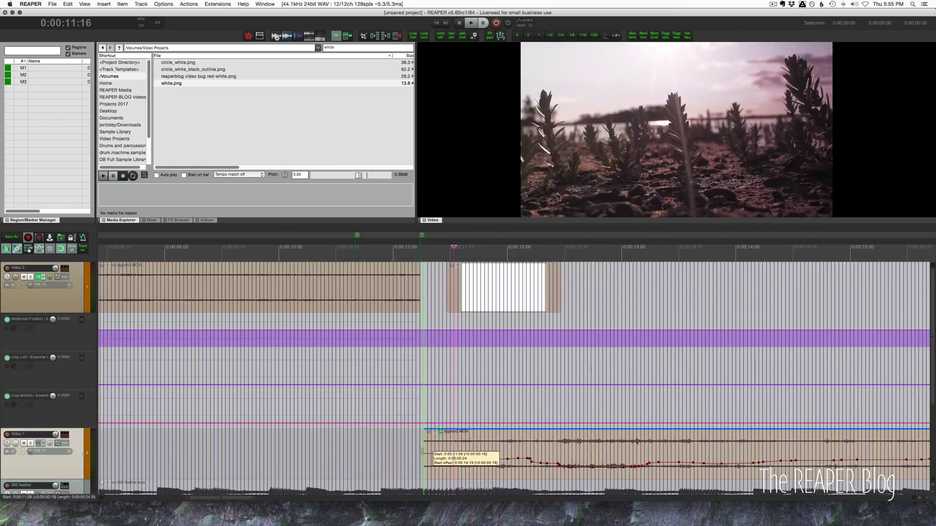
left_click_drag(423, 449, 443, 449)
scroll(435, 458, "up", 4)
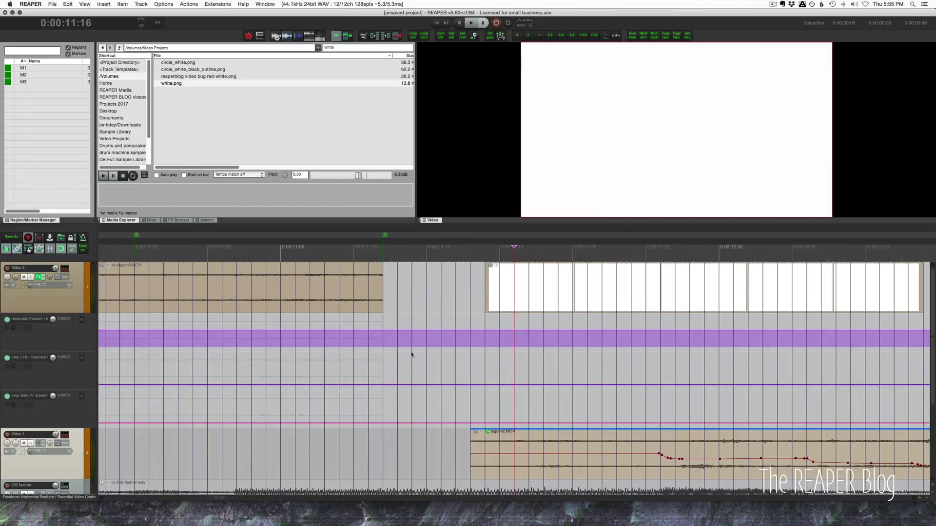
Move the white.png item to the Video 1 track so that it ends at 0:00:11:07.
scroll(429, 374, "down", 2)
left_click_drag(552, 281, 189, 476)
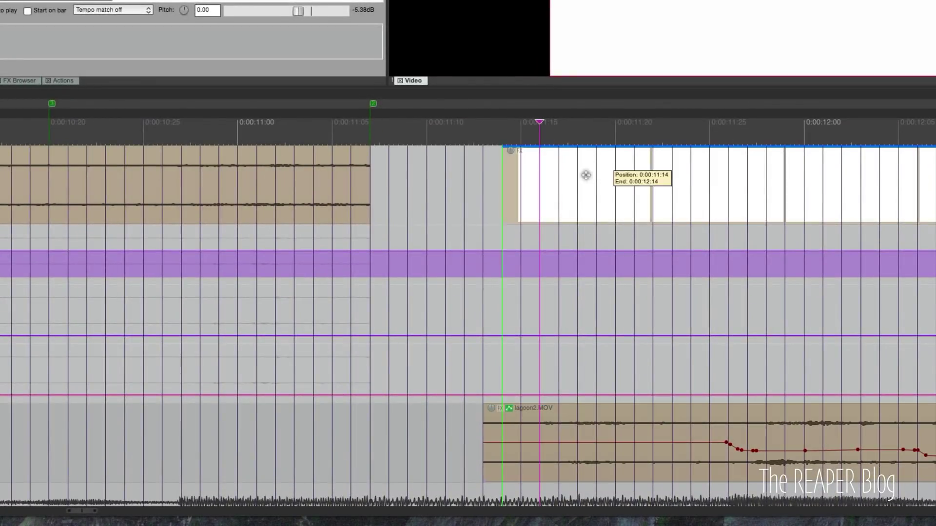
left_click_drag(36, 478, 234, 476)
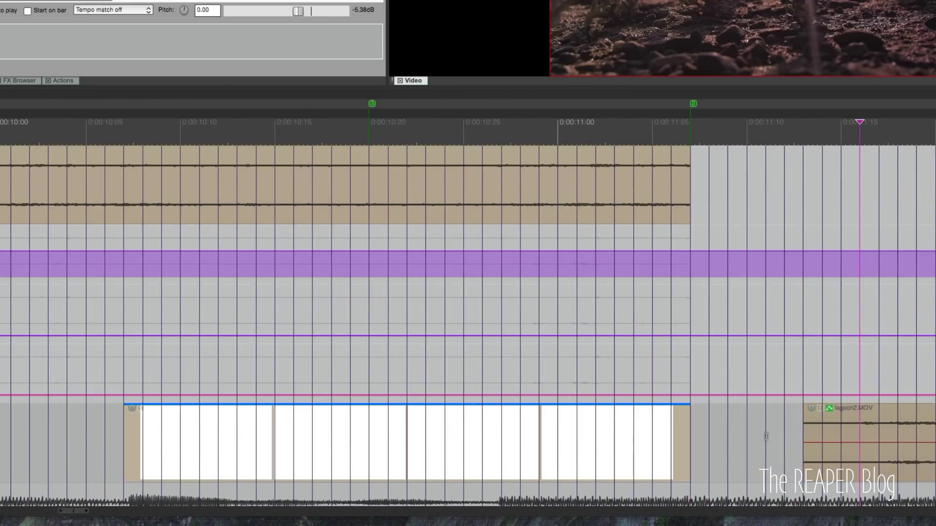
Extend the start of lagoon2.MOV back to 0:00:11:07 and trim the white.png item's start to 0:00:10:20.
left_click(803, 420)
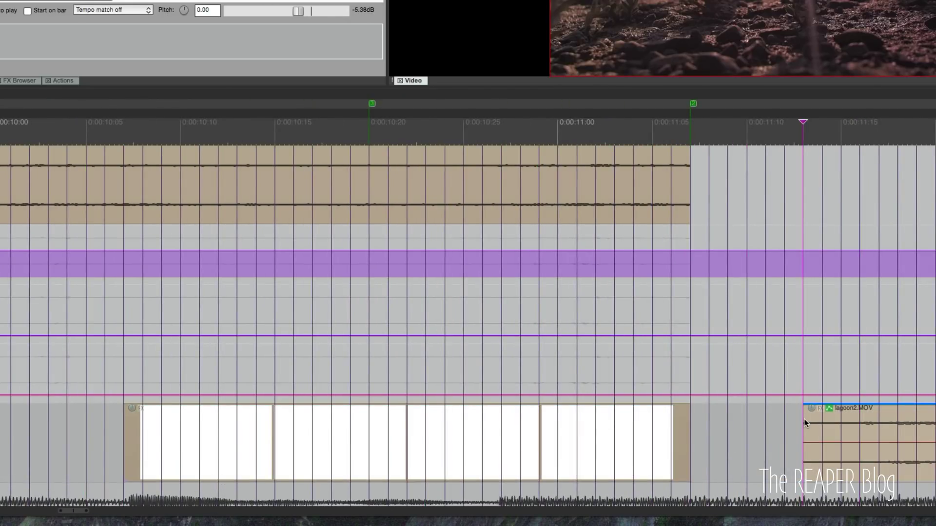
left_click_drag(804, 420, 693, 428)
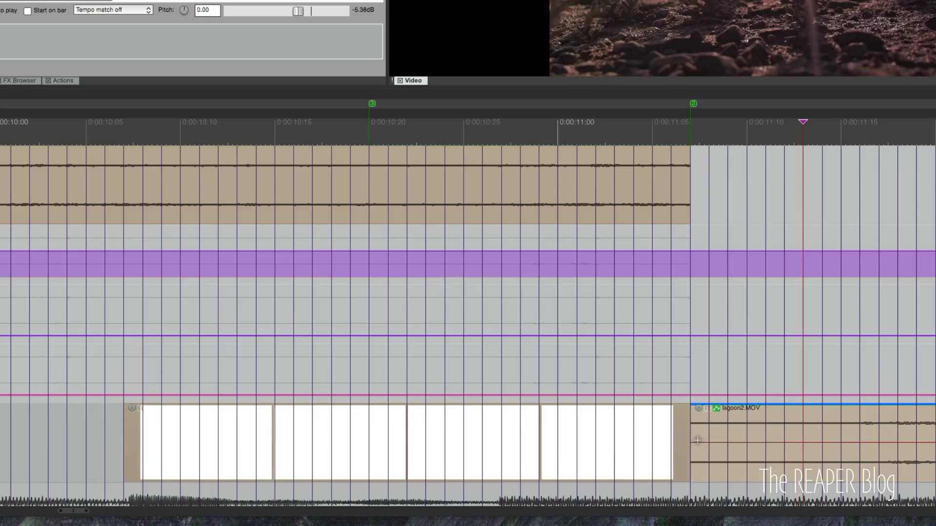
mouse_move(127, 439)
left_mouse_down()
mouse_move(501, 438)
mouse_move(369, 429)
left_mouse_up()
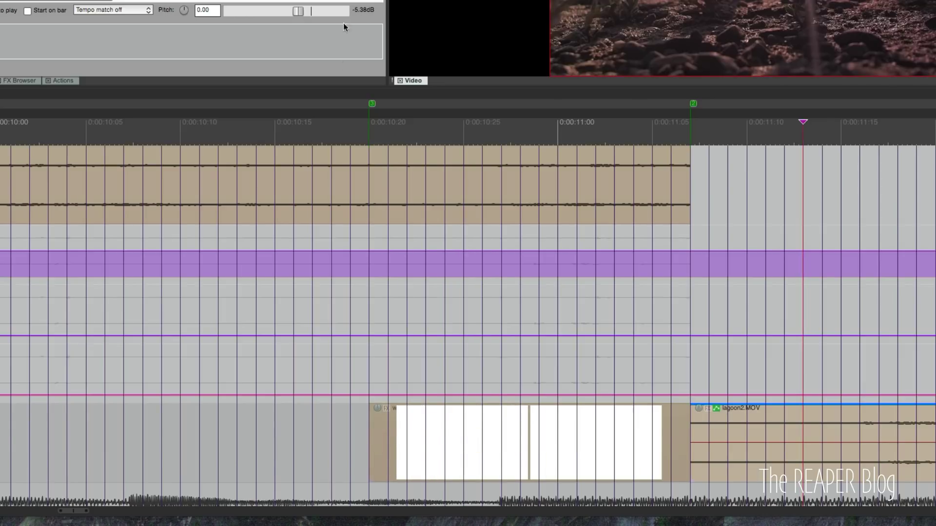
Open the Essential Video Controls effect on Video 2 and show the Opacity track envelope.
left_click(2, 239)
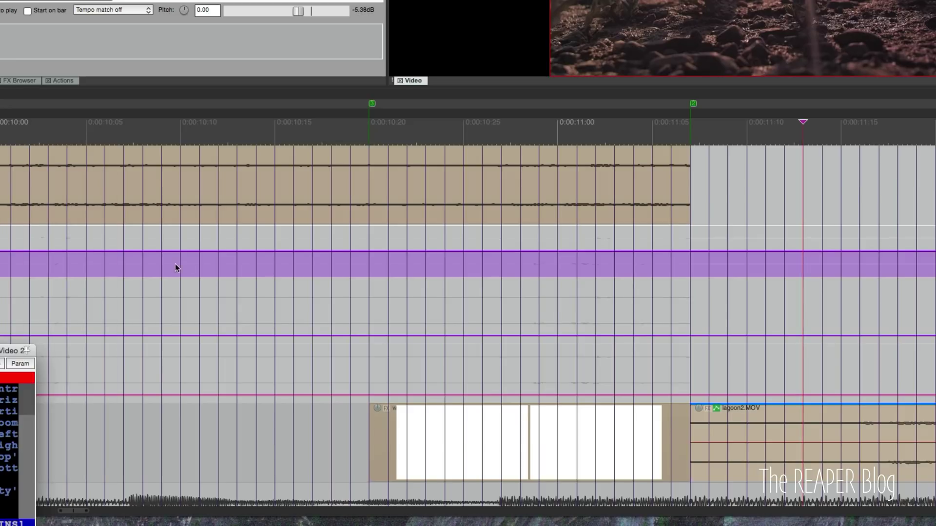
left_click_drag(12, 351, 376, 0)
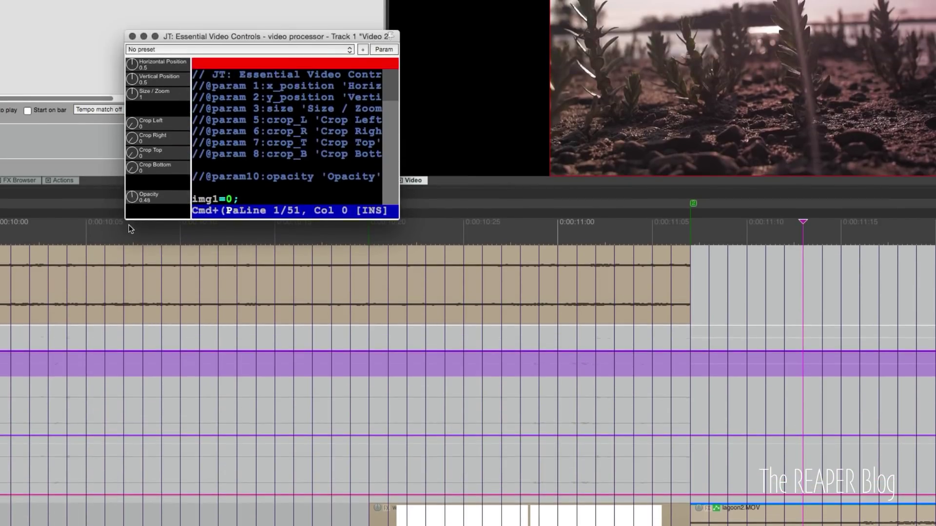
left_click(383, 50)
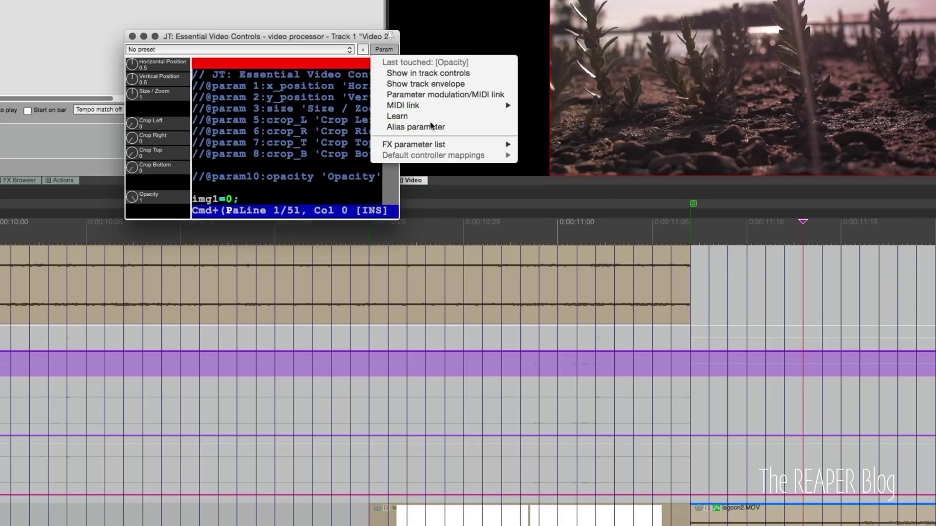
left_click(446, 83)
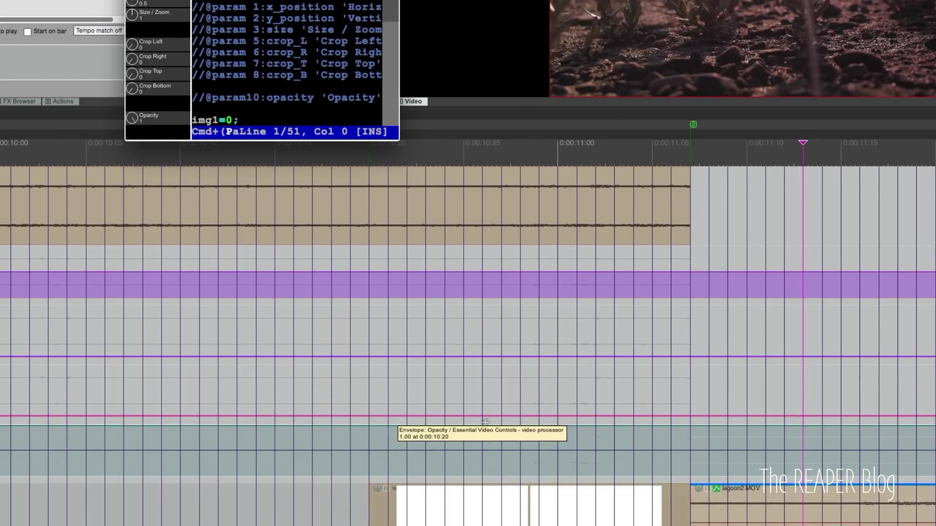
Ramp the Opacity envelope from 1 at 0:00:10:20 to 0 at 0:00:11:07 with a slow start/end curve.
scroll(426, 397, "left", 2)
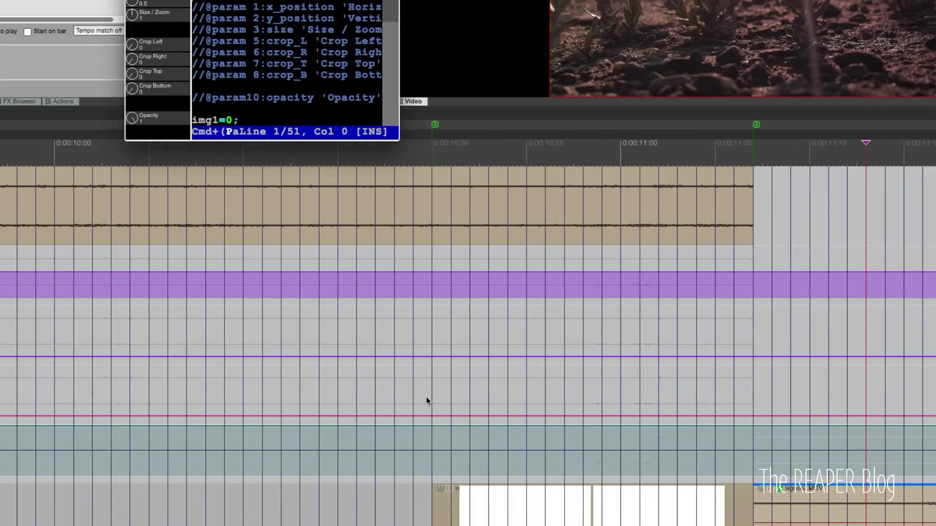
left_click(433, 425)
left_click_drag(681, 424, 753, 475)
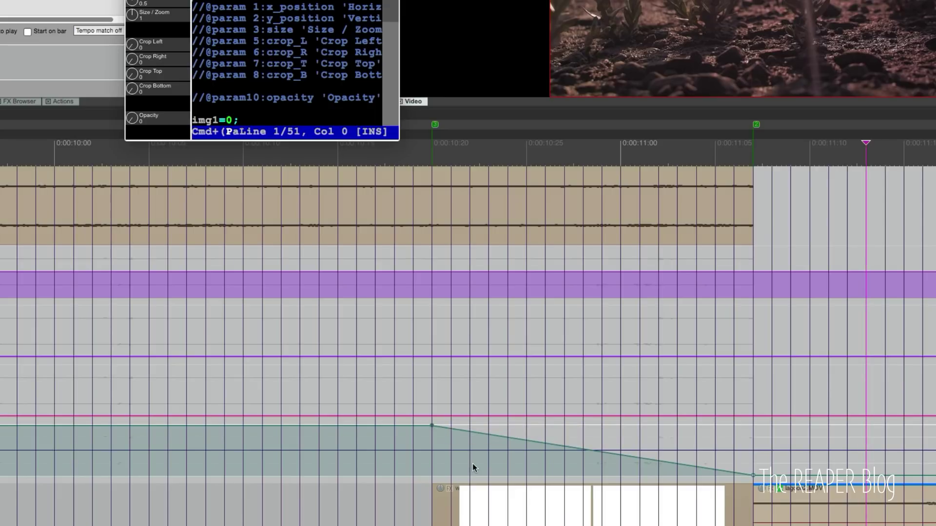
key("s")
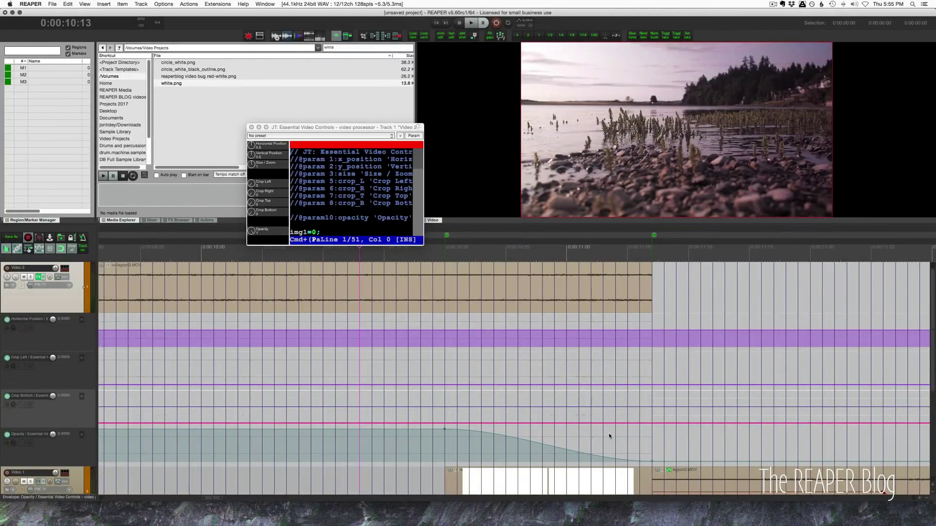
Play the fade to white from 0:00:10:13 to check the transition into the second clip.
key("space")
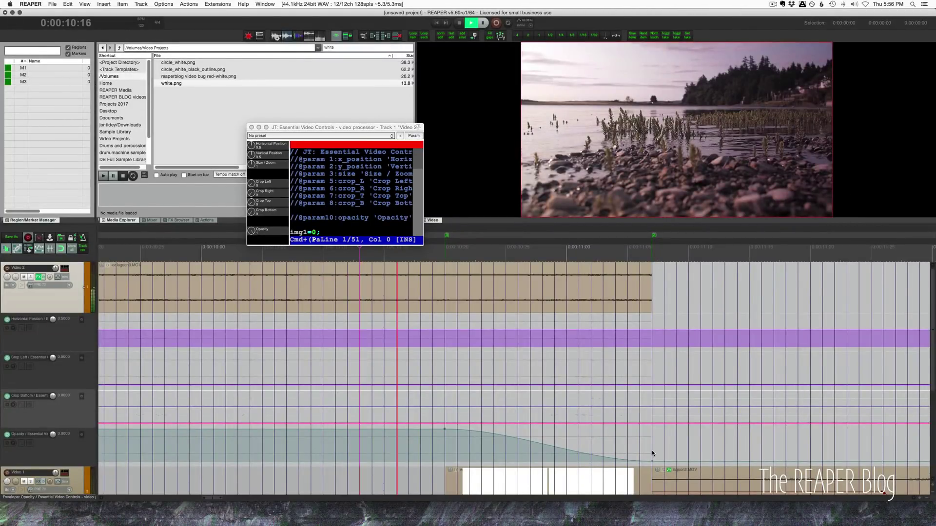
key("space")
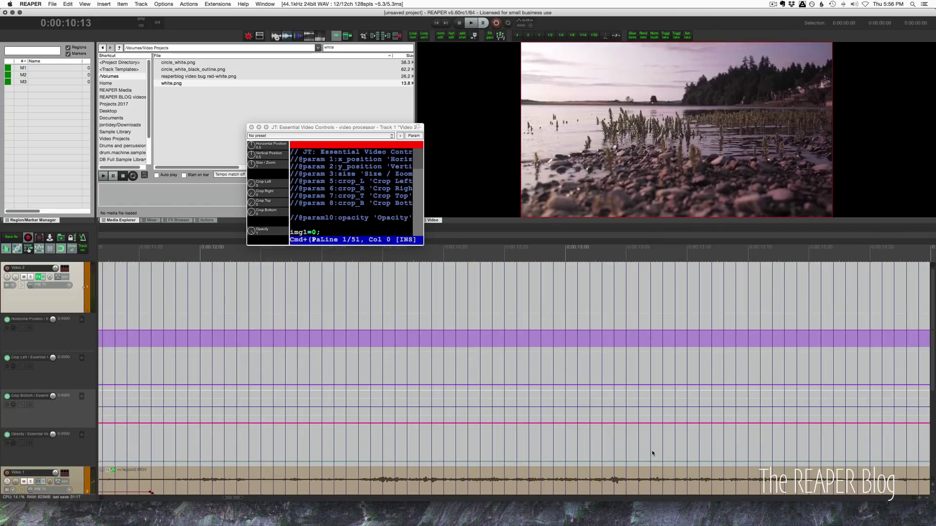
key("space")
key("space")
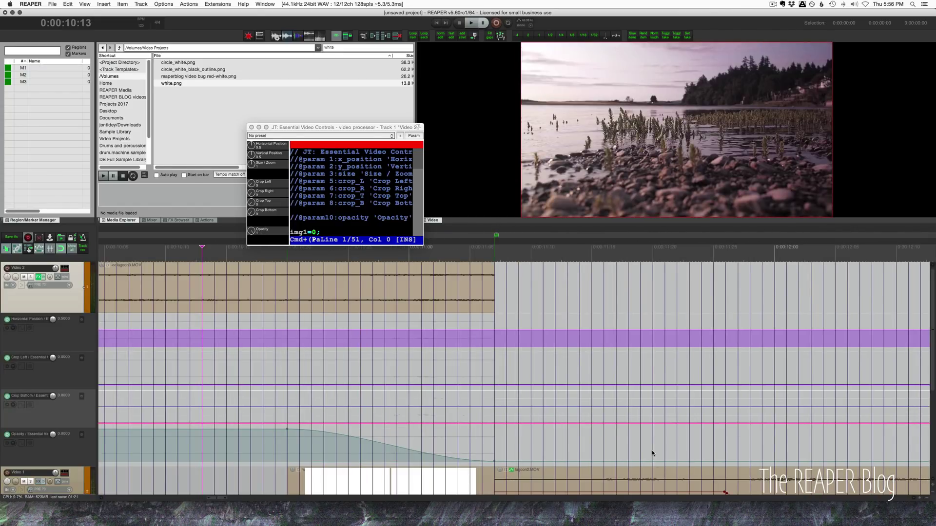
Move the Opacity envelope's end point to about 0:00:11:01 and play the transition from 0:00:10:10.
left_click(487, 460)
left_click_drag(486, 460, 421, 461)
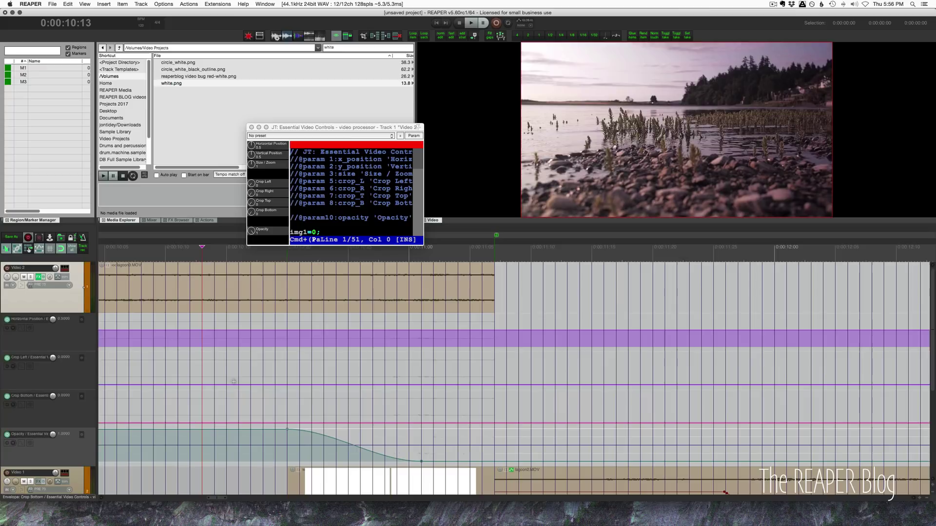
left_click(169, 378)
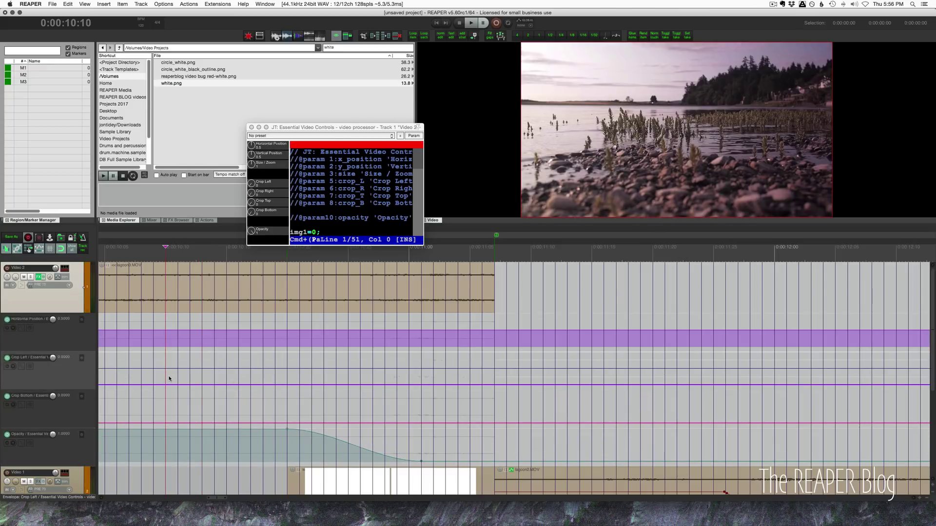
key("space")
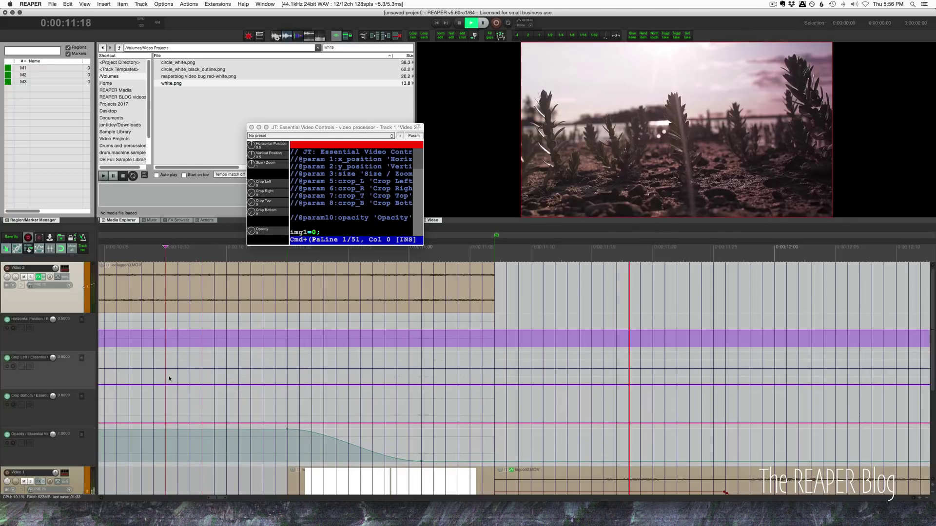
key("space")
scroll(302, 396, "down", 3)
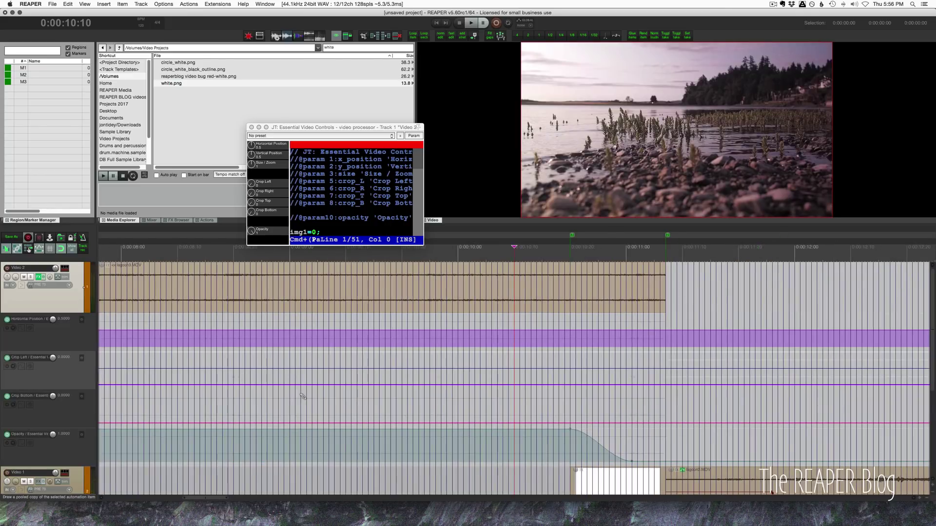